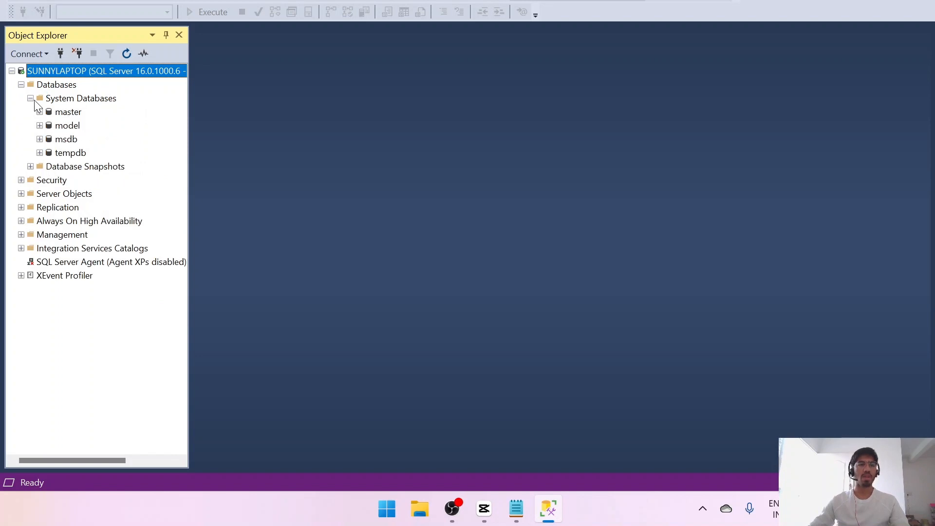
- Collapse the System Databases folder and search Google in Chrome for "download adventureworks sample database for sql server 2022"
{"action": "left_click", "coordinate": [31, 98]}
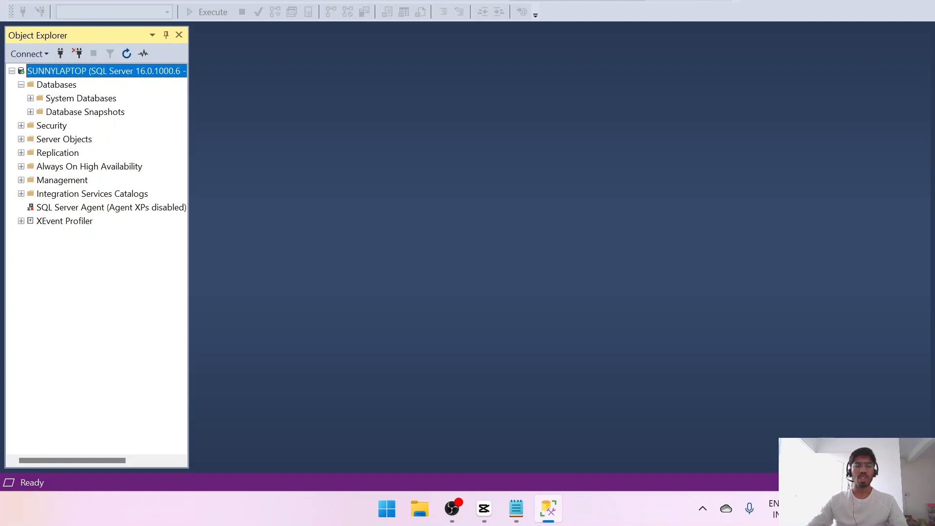
{"action": "left_click", "coordinate": [871, 0]}
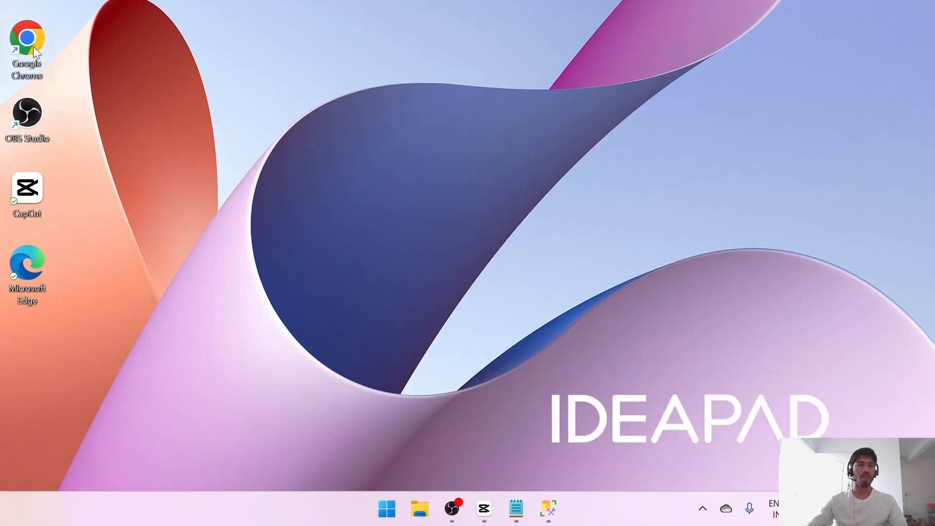
{"action": "double_click", "coordinate": [28, 45]}
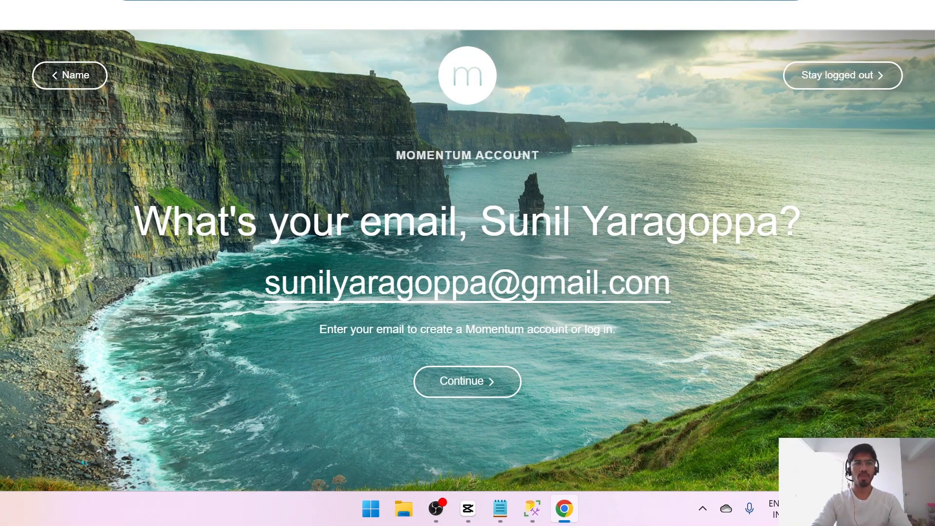
{"action": "type", "text": "download"}
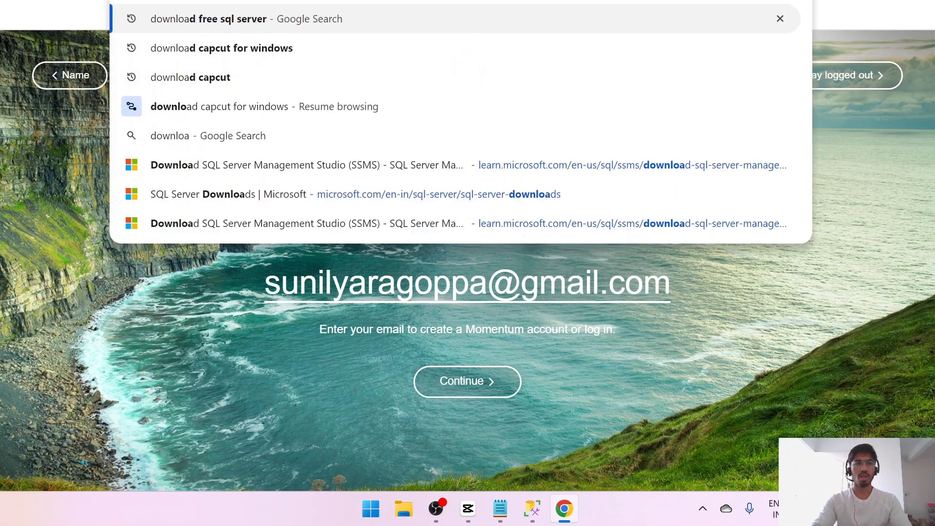
{"action": "type", "text": " adven"}
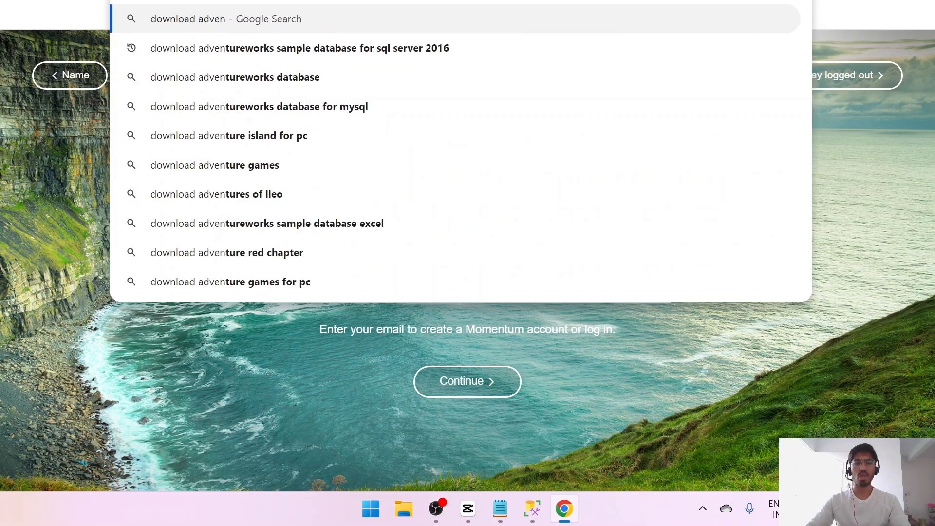
{"action": "key", "text": "Down"}
{"action": "key", "text": "BackSpace"}
{"action": "key", "text": "BackSpace"}
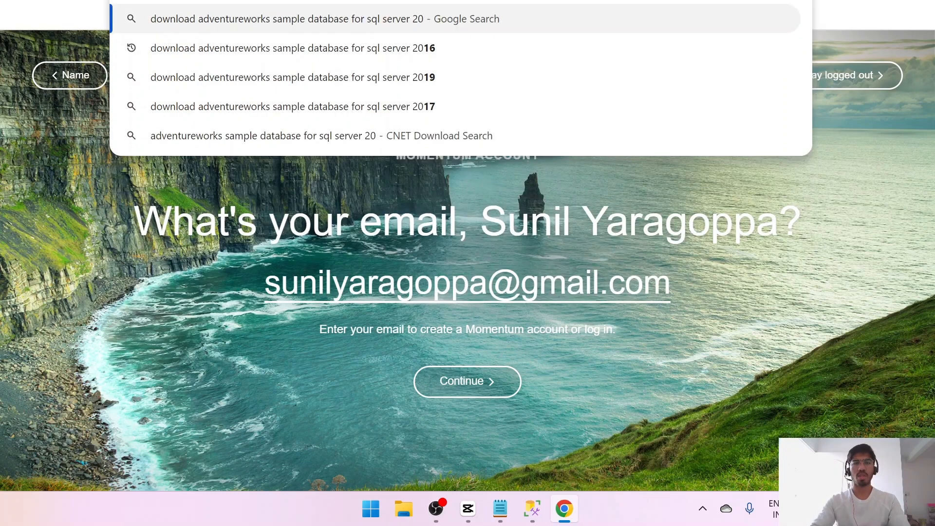
{"action": "type", "text": "22"}
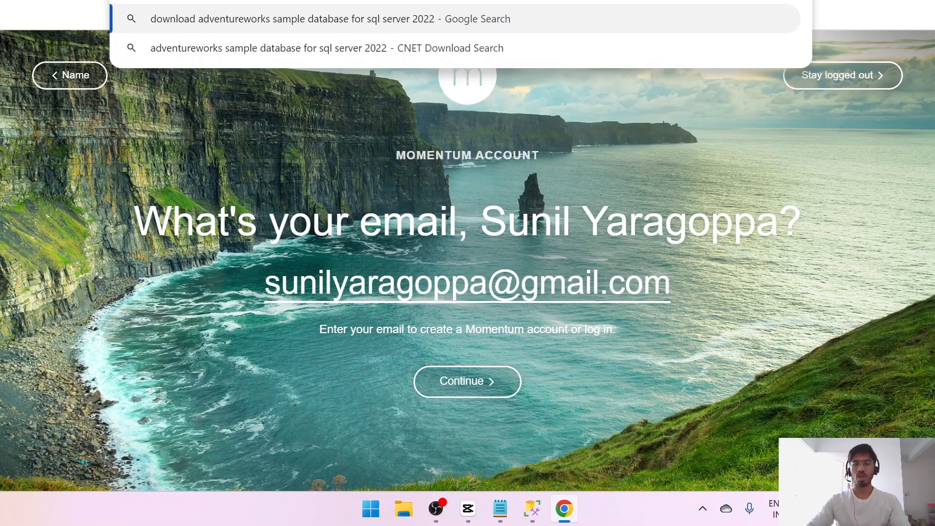
{"action": "key", "text": "Return"}
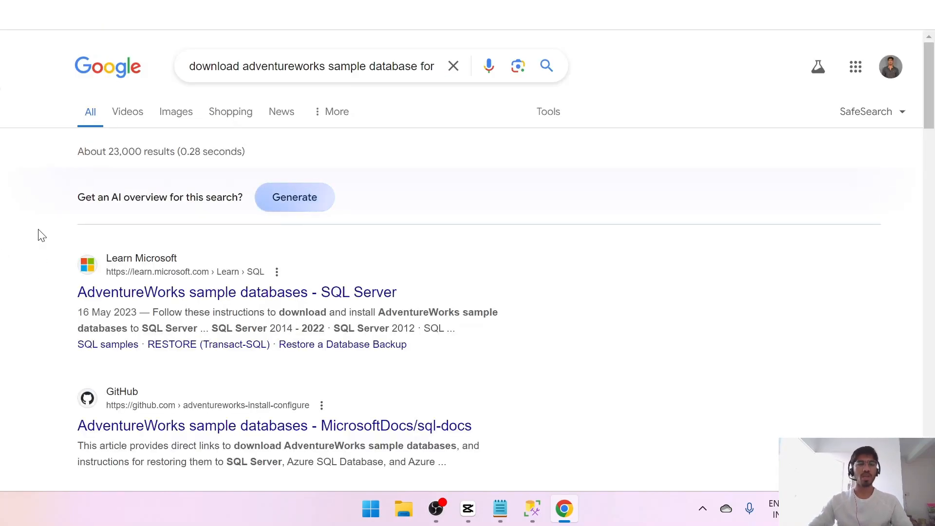
{"action": "left_click", "coordinate": [536, 518]}
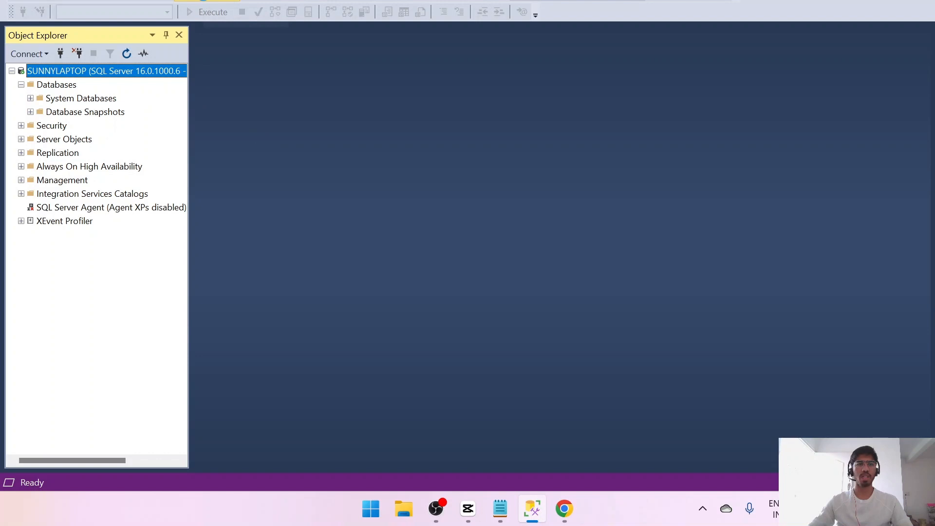
{"action": "left_click", "coordinate": [211, 4]}
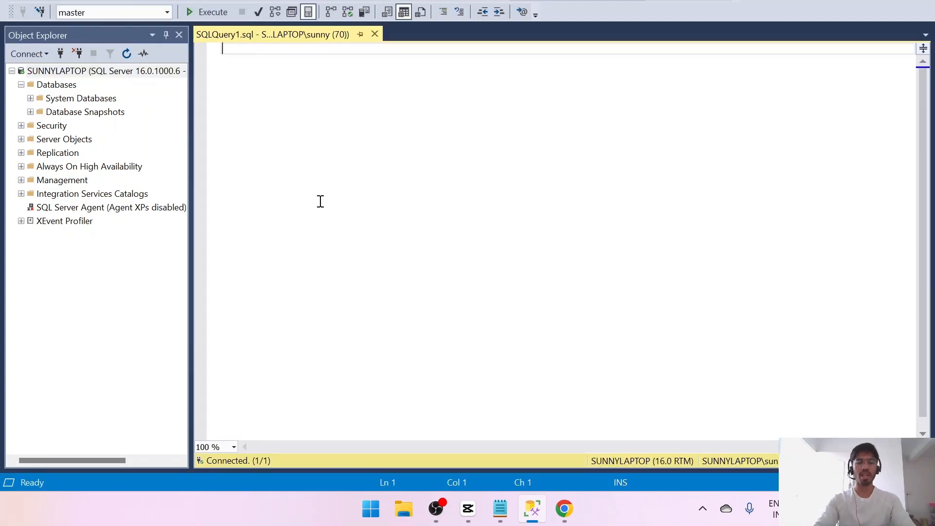
{"action": "type", "text": "sel"}
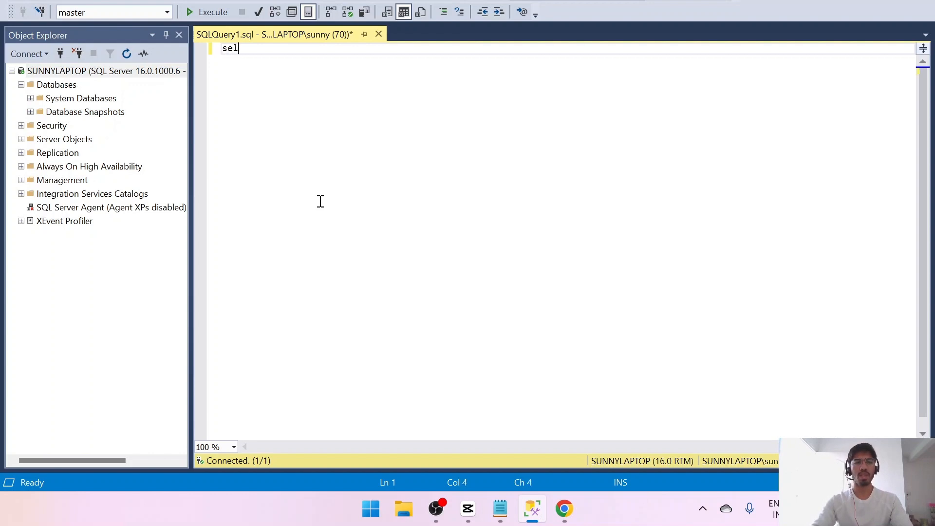
{"action": "type", "text": "ect @@"}
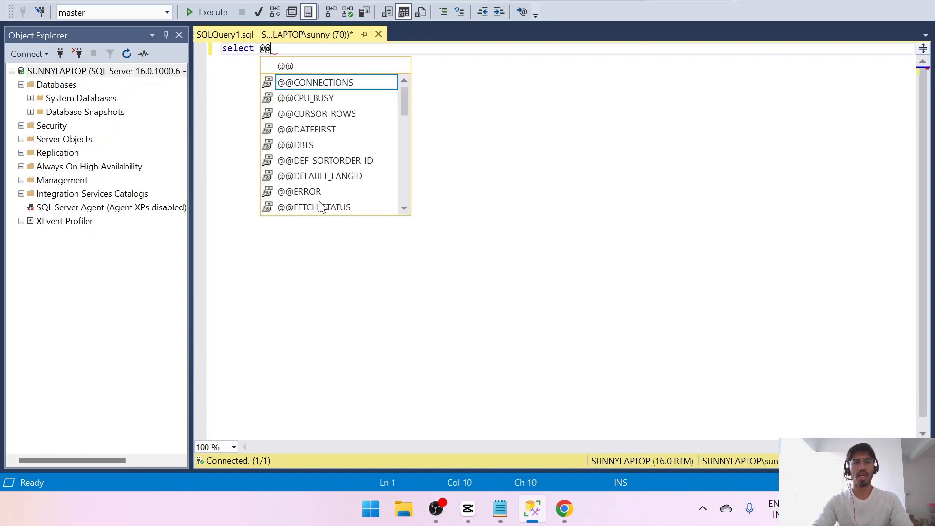
{"action": "type", "text": "vers"}
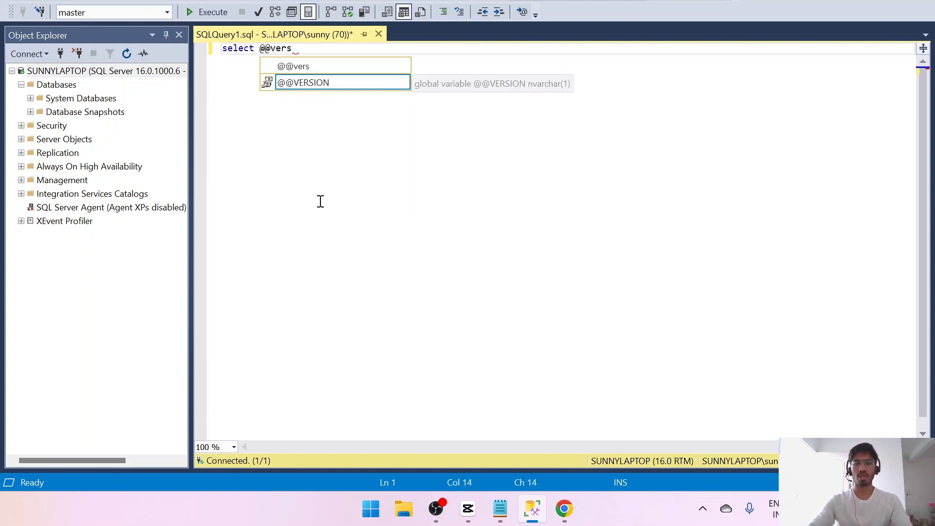
{"action": "key", "text": "Tab"}
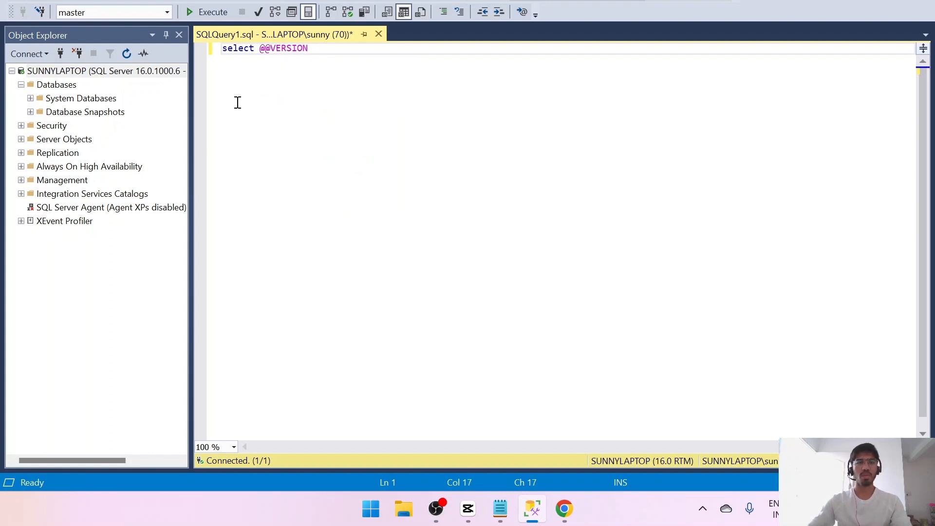
{"action": "left_click", "coordinate": [213, 13]}
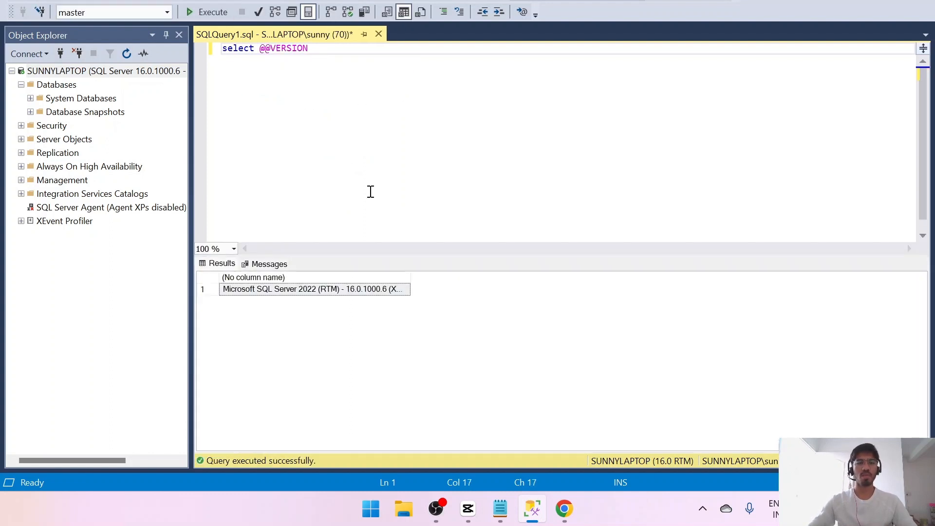
- Copy the version result into the query editor two lines below the statement and highlight the 2022 release year
{"action": "left_click", "coordinate": [300, 292]}
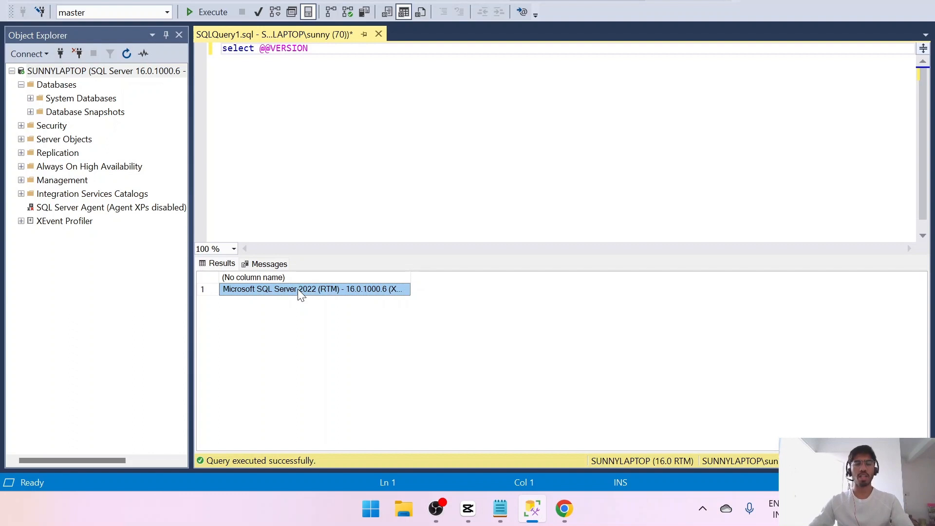
{"action": "left_click", "coordinate": [340, 98]}
{"action": "key", "text": "Return"}
{"action": "key", "text": "Return"}
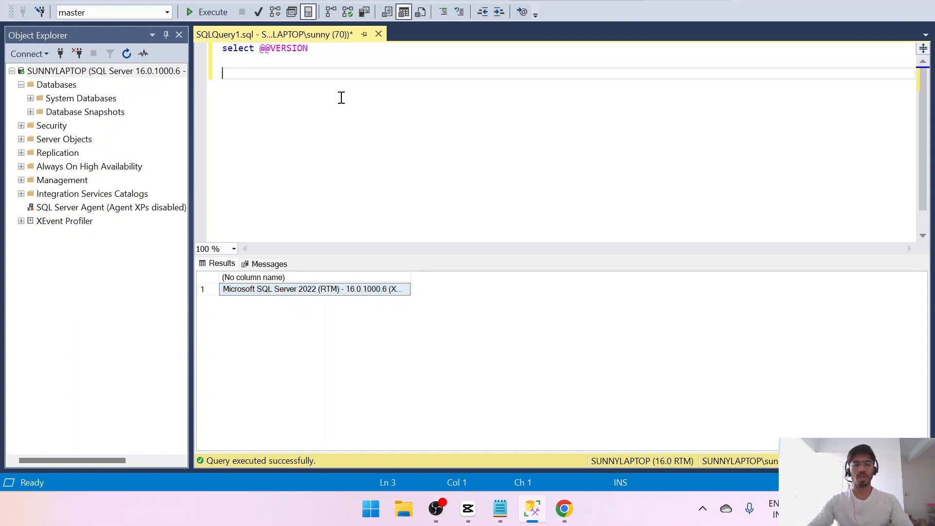
{"action": "type", "text": "Microsoft SQL Server 2022 (RTM) - 16.0.1000.6 (X64)   Oct  8 2022 05:58:25   Copyright (C) 2022 Microsoft Corporation  Developer Edition (64-bit) on Windows 10 Home Single Language 10.0 <X64> (Build 22631: ) (Hypervisor)"}
{"action": "left_click_drag", "start_coordinate": [536, 254], "coordinate": [248, 218]}
{"action": "left_click_drag", "start_coordinate": [357, 73], "coordinate": [325, 78]}
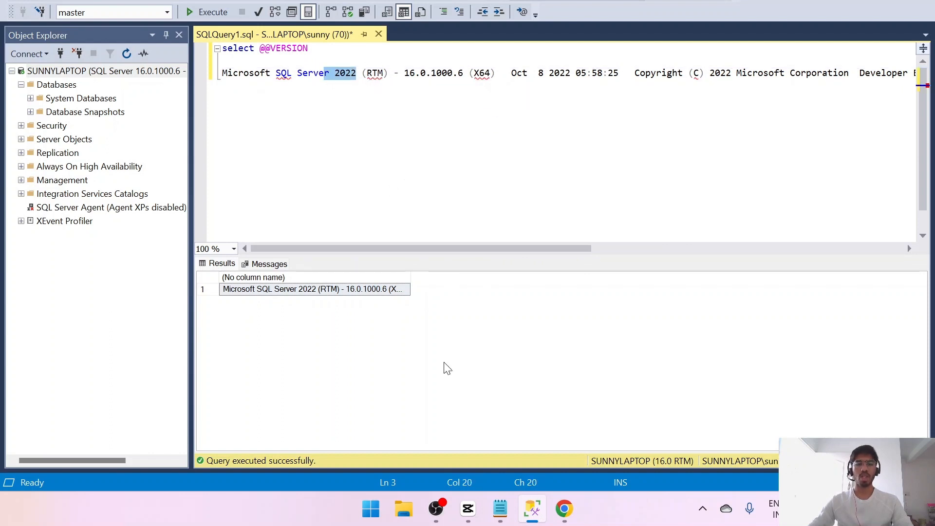
- Return to the Chrome search results and open the Microsoft Learn page "AdventureWorks sample databases - SQL Server"
{"action": "left_click", "coordinate": [565, 511]}
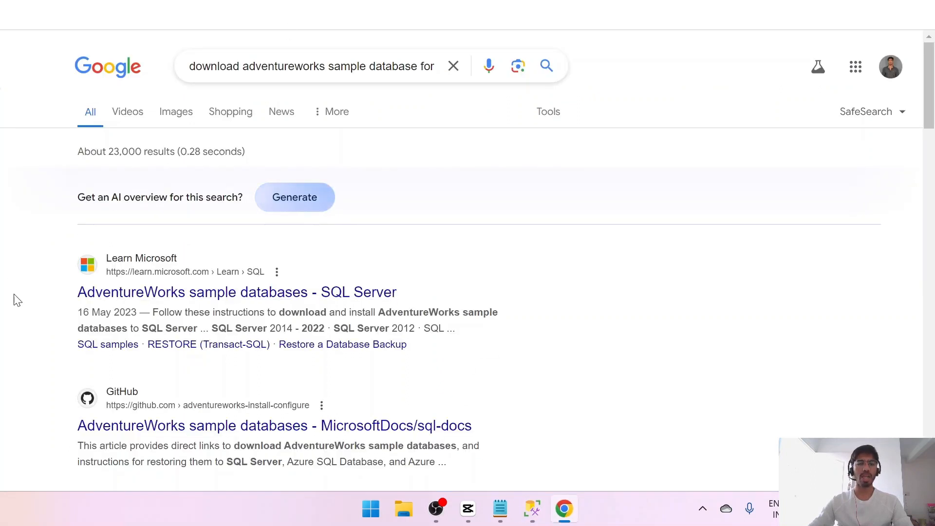
{"action": "scroll", "coordinate": [104, 272], "scroll_direction": "down", "scroll_amount": 9}
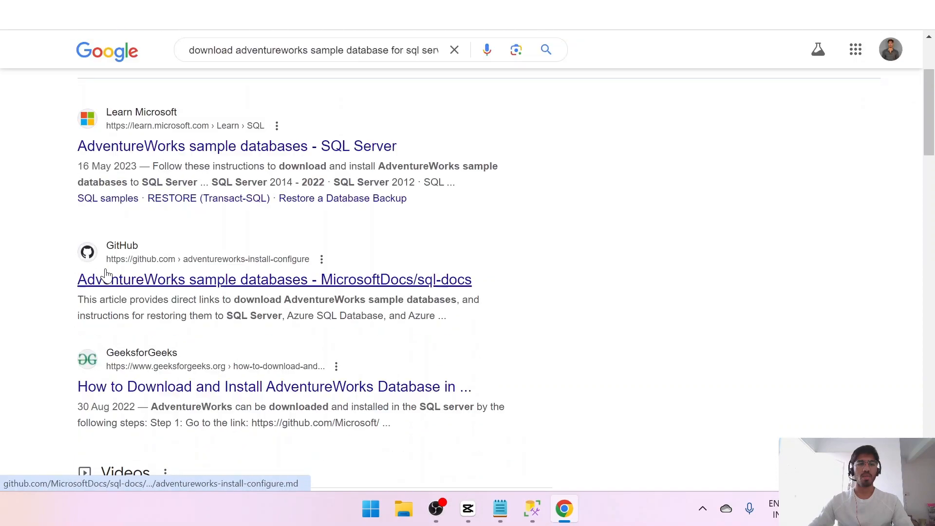
{"action": "scroll", "coordinate": [106, 276], "scroll_direction": "up", "scroll_amount": 8}
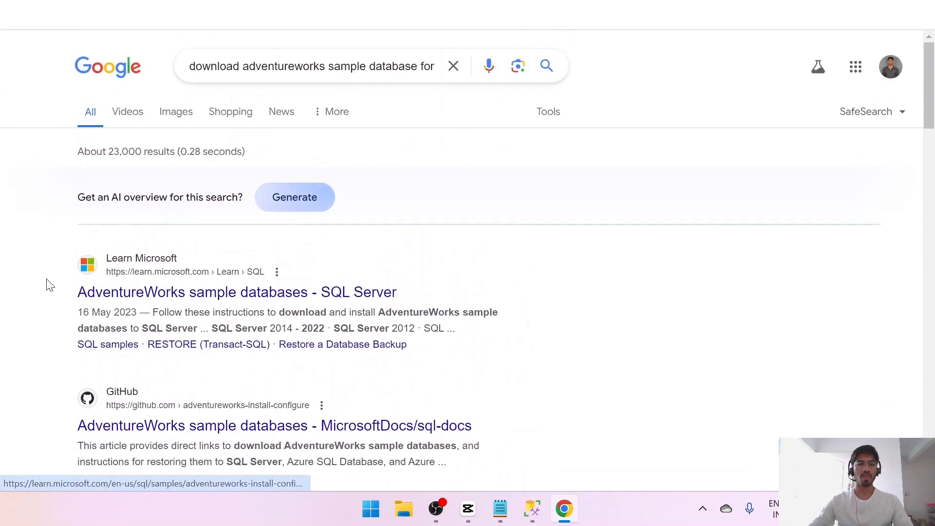
{"action": "scroll", "coordinate": [49, 285], "scroll_direction": "down", "scroll_amount": 4}
{"action": "scroll", "coordinate": [50, 284], "scroll_direction": "up", "scroll_amount": 2}
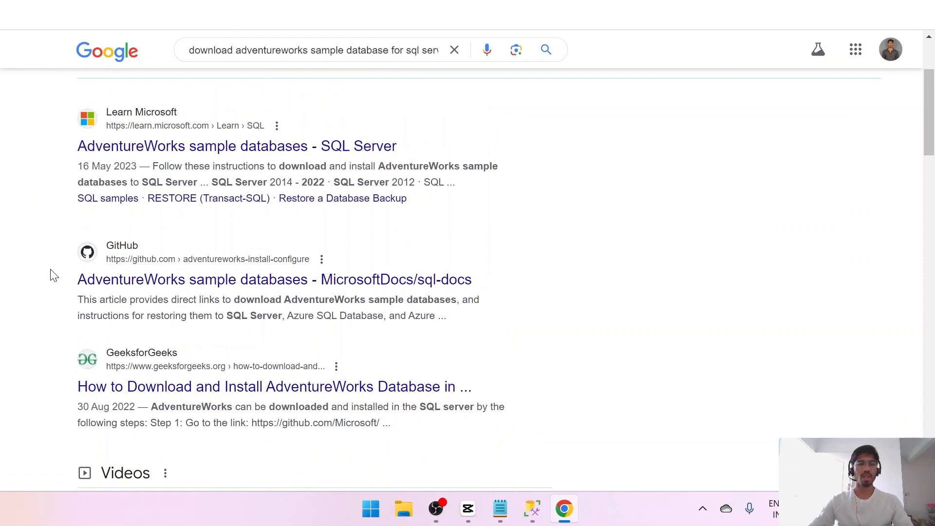
{"action": "right_click", "coordinate": [213, 153]}
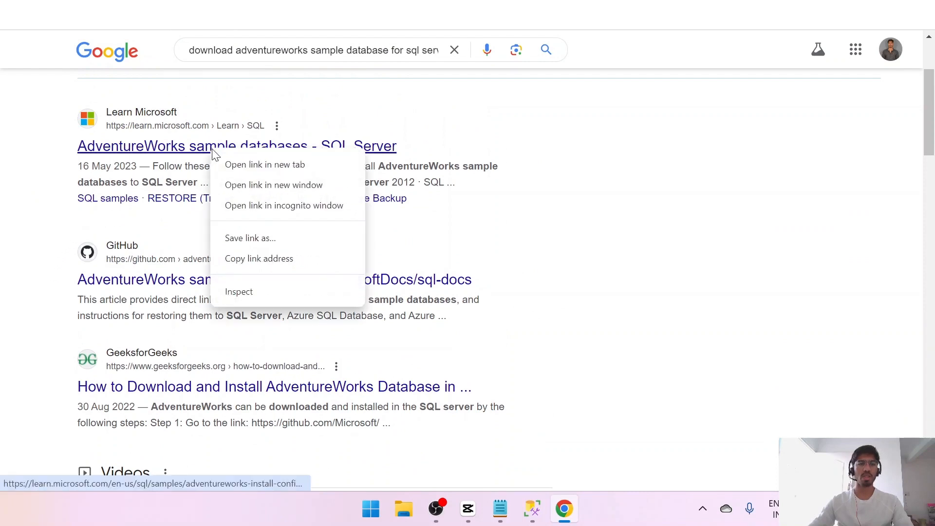
{"action": "left_click", "coordinate": [243, 165]}
{"action": "left_click", "coordinate": [230, 145]}
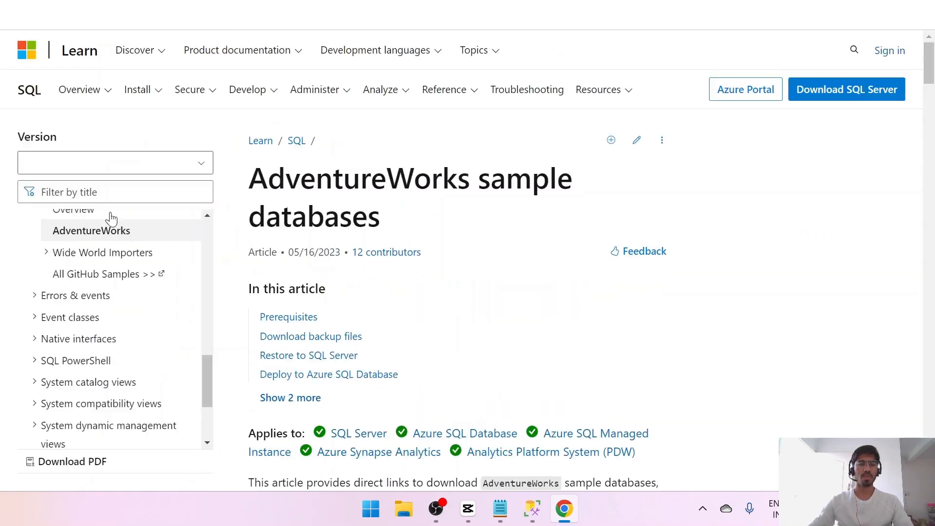
- Download the OLTP backup file AdventureWorks2022.bak from the "Download backup files" section
{"action": "scroll", "coordinate": [468, 380], "scroll_direction": "down", "scroll_amount": 4}
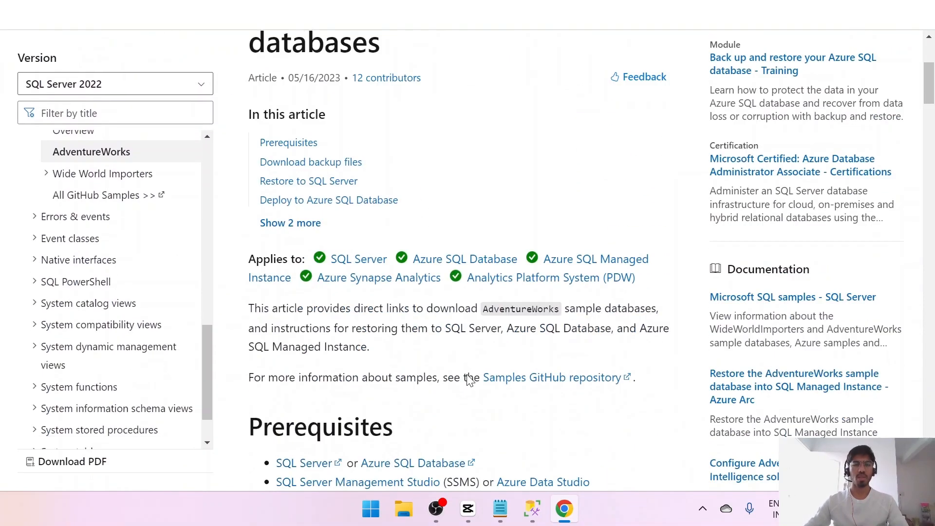
{"action": "scroll", "coordinate": [468, 380], "scroll_direction": "down", "scroll_amount": 9}
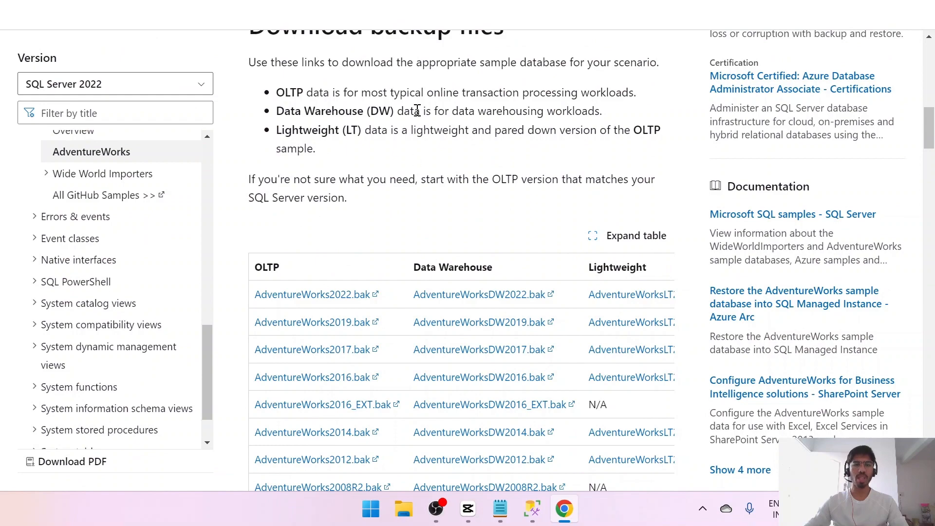
{"action": "scroll", "coordinate": [302, 403], "scroll_direction": "up", "scroll_amount": 15}
{"action": "scroll", "coordinate": [301, 407], "scroll_direction": "down", "scroll_amount": 11}
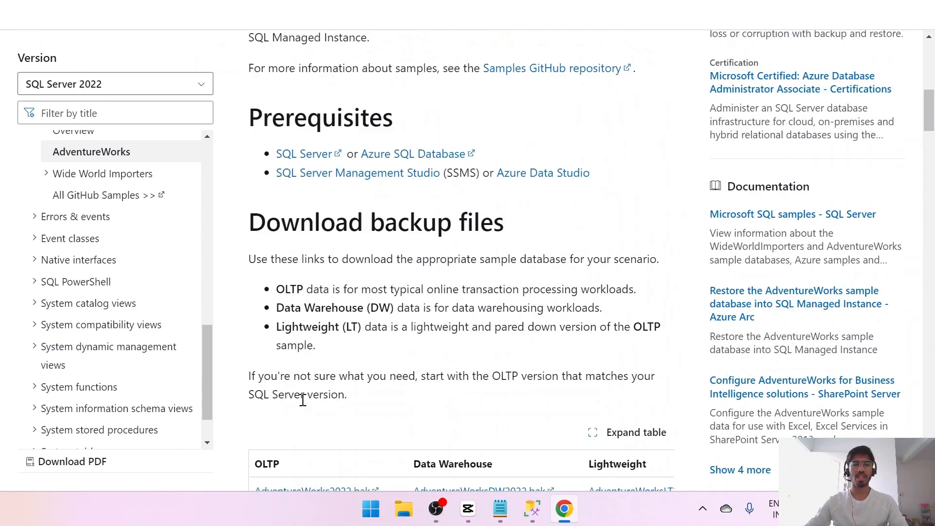
{"action": "scroll", "coordinate": [307, 399], "scroll_direction": "down", "scroll_amount": 7}
{"action": "scroll", "coordinate": [363, 81], "scroll_direction": "up", "scroll_amount": 2}
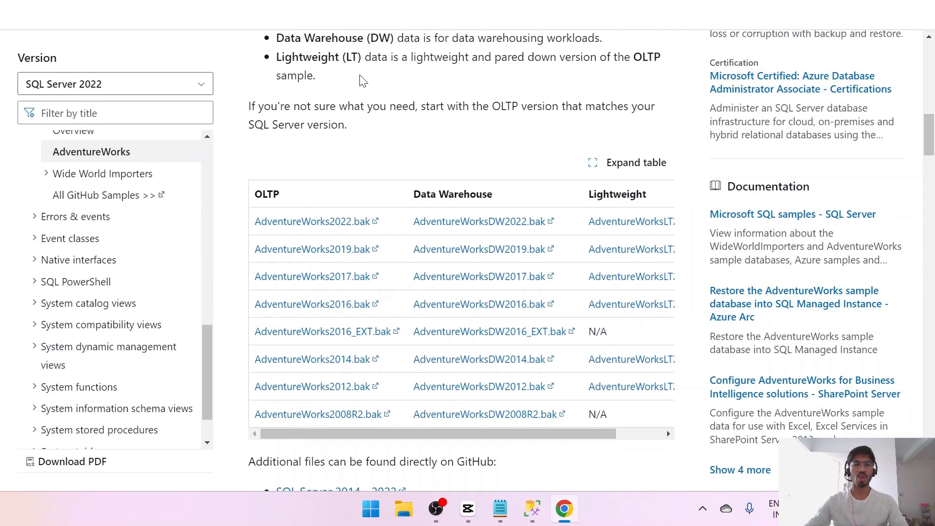
{"action": "left_click", "coordinate": [305, 222]}
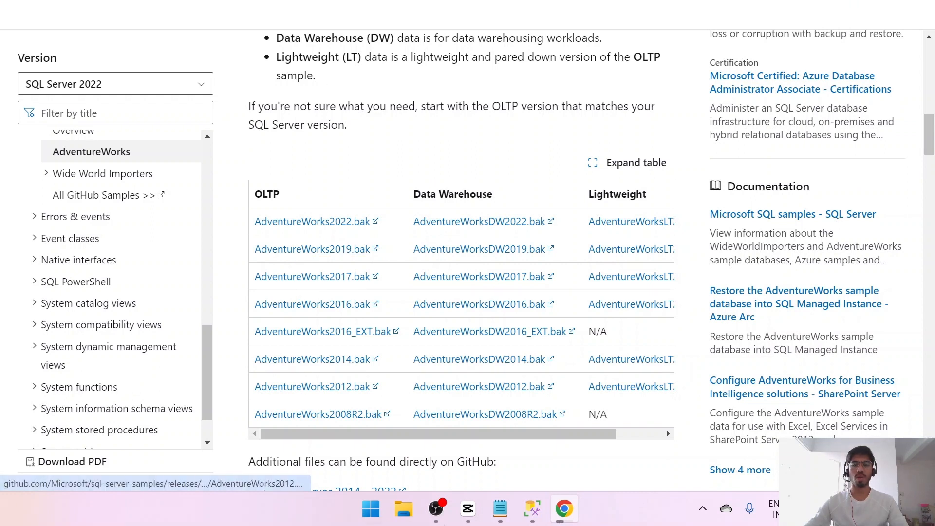
- Switch back to SQL Server Management Studio and collapse the Databases folder in Object Explorer
{"action": "left_click", "coordinate": [533, 509]}
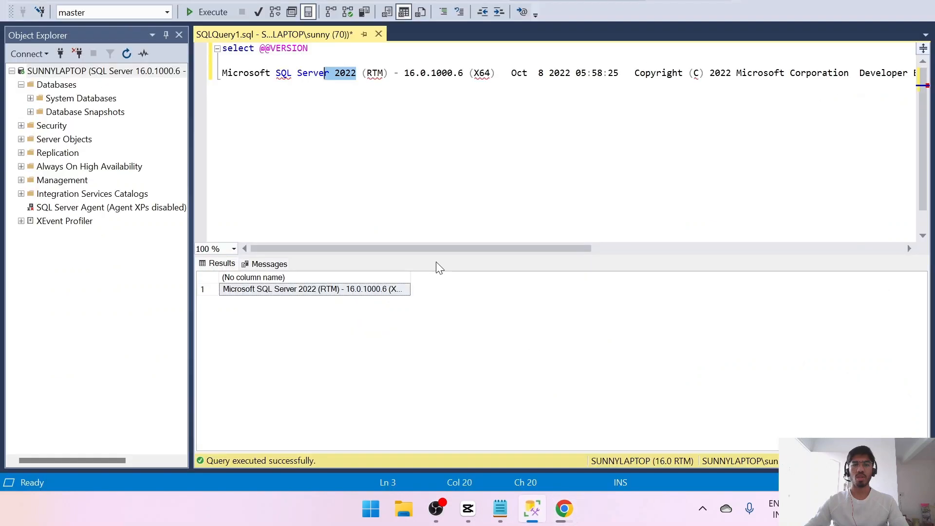
{"action": "left_click", "coordinate": [383, 119]}
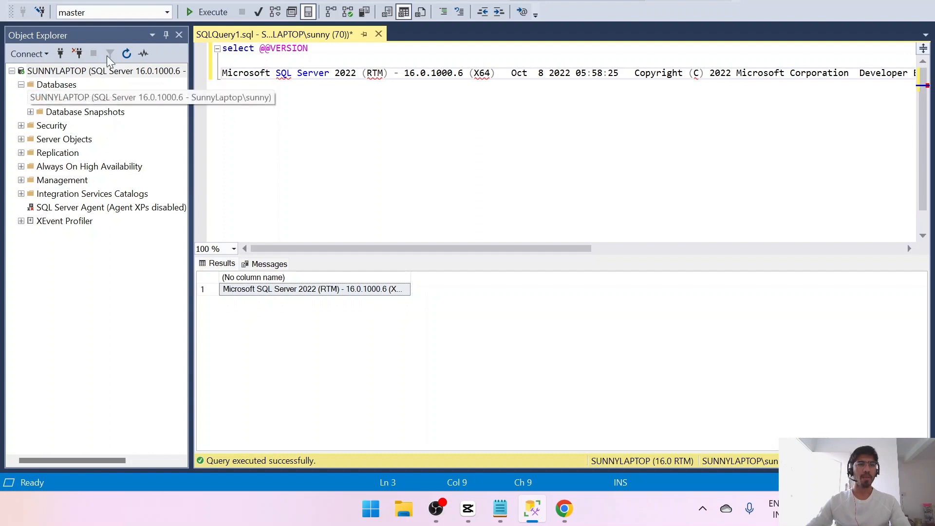
{"action": "left_click", "coordinate": [90, 31]}
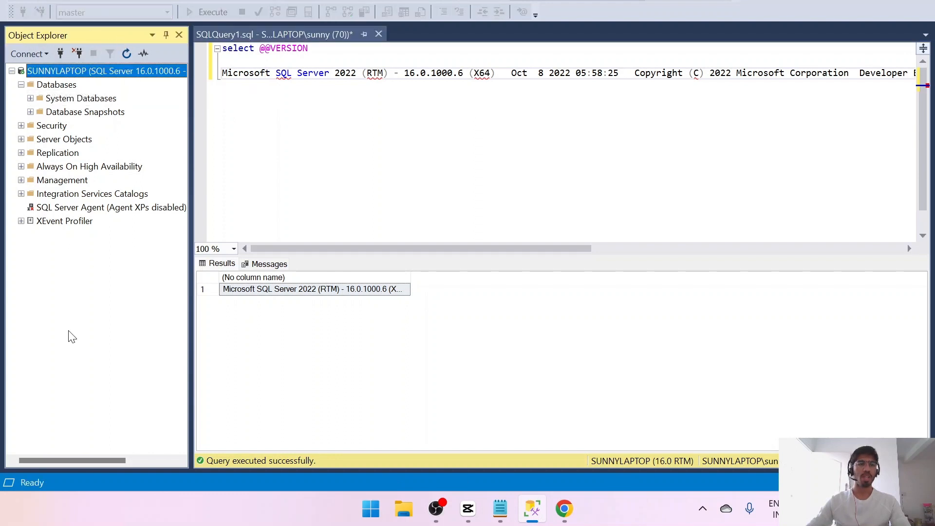
{"action": "left_click", "coordinate": [22, 85]}
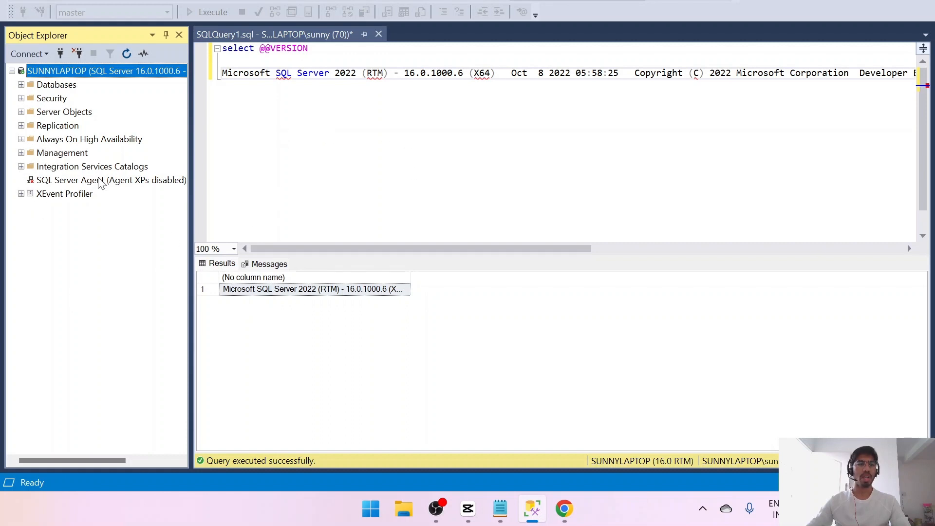
- Start the SQL Server Agent service from Object Explorer and approve the start
{"action": "left_click", "coordinate": [79, 180]}
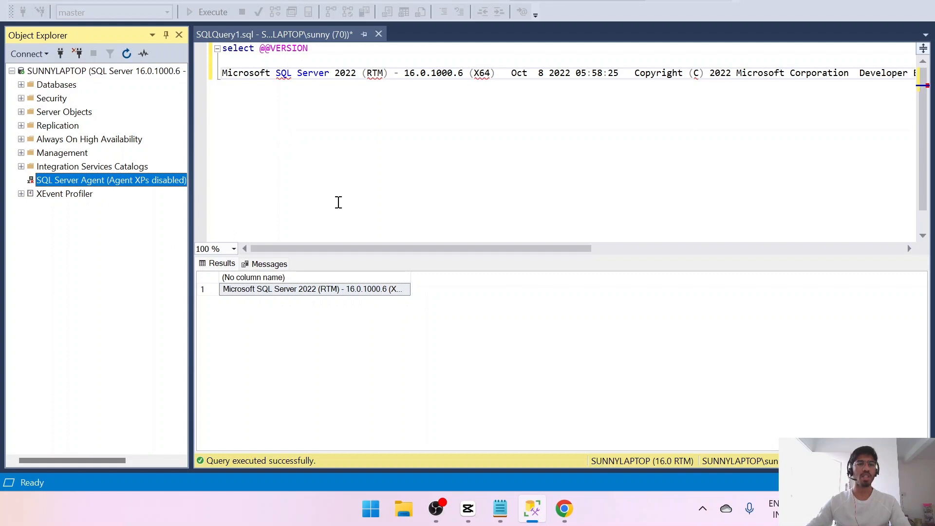
{"action": "right_click", "coordinate": [72, 180]}
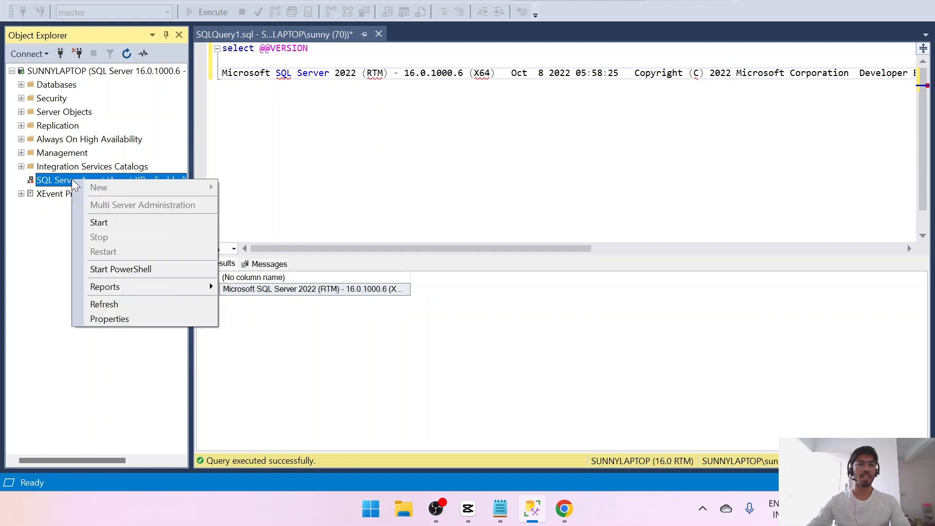
{"action": "left_click", "coordinate": [97, 222]}
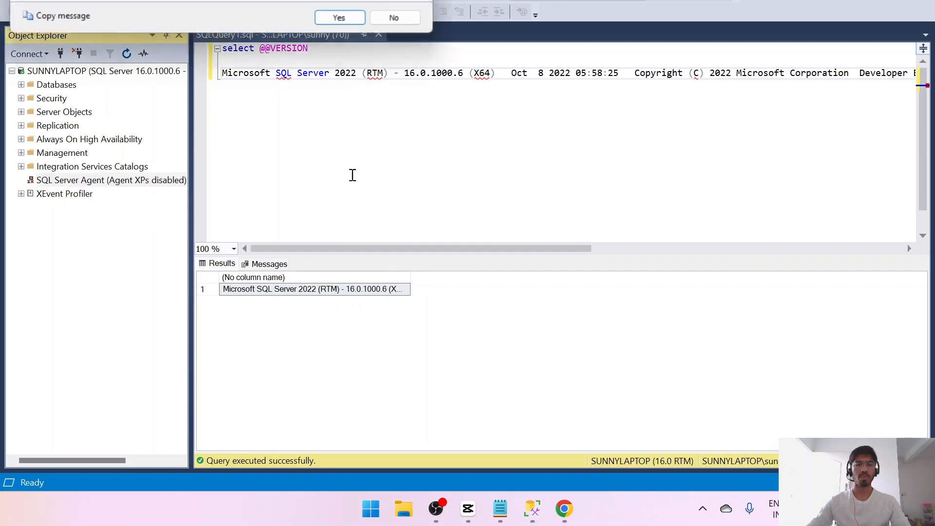
{"action": "left_click", "coordinate": [352, 24]}
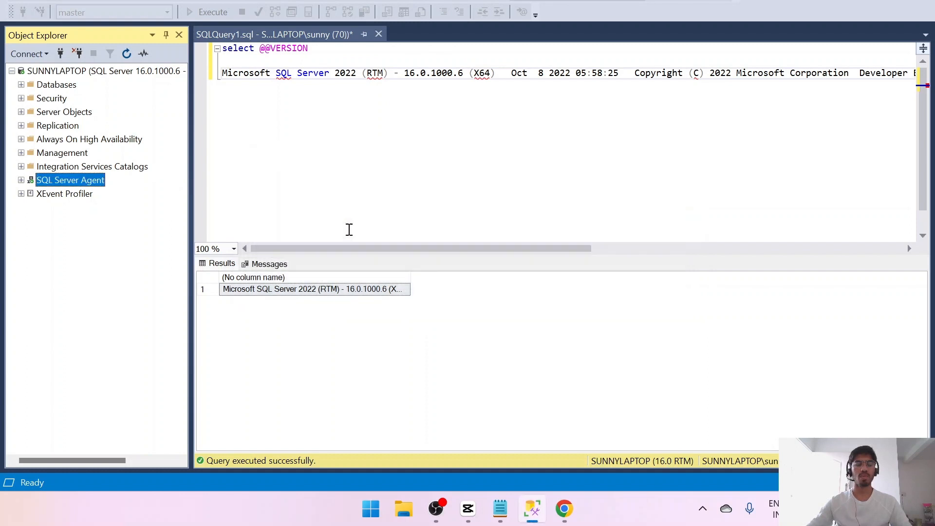
- Examine the jobs under SQL Server Agent in Object Explorer, then collapse the node
{"action": "left_click", "coordinate": [21, 180]}
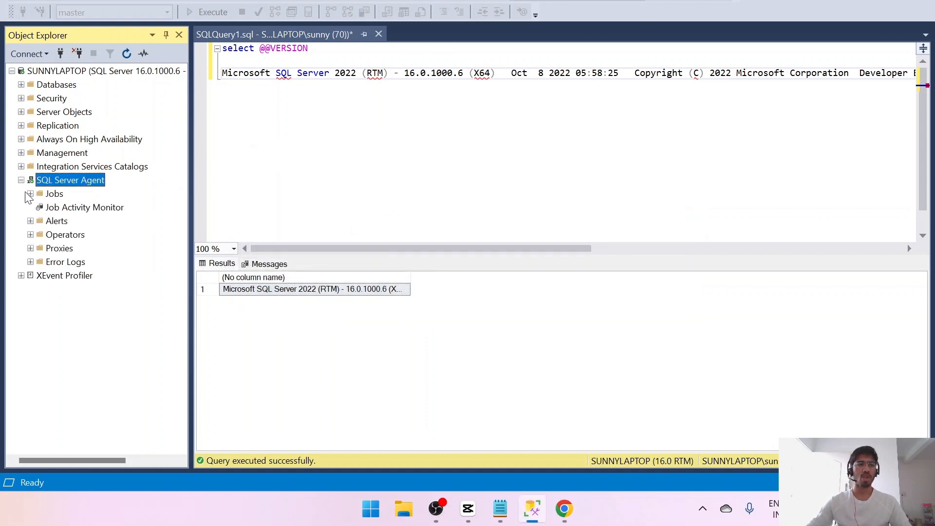
{"action": "left_click", "coordinate": [30, 193]}
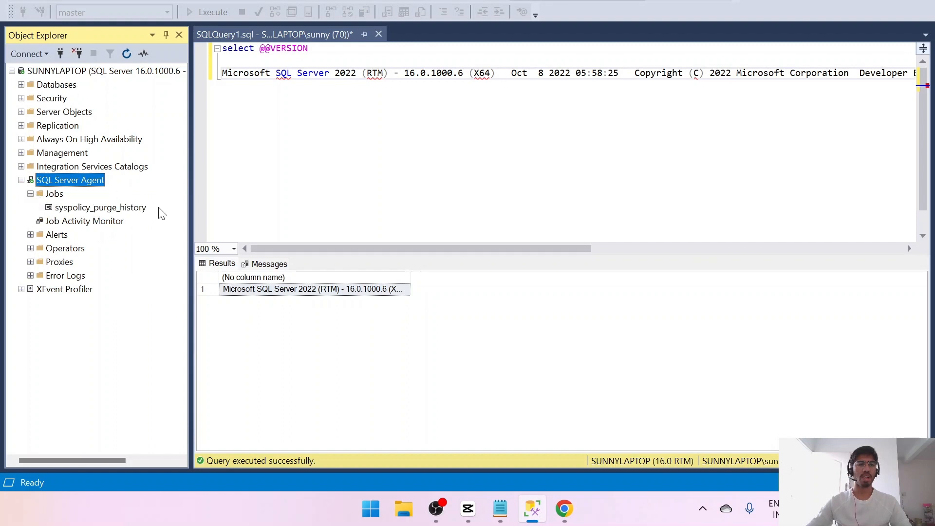
{"action": "left_click", "coordinate": [21, 180]}
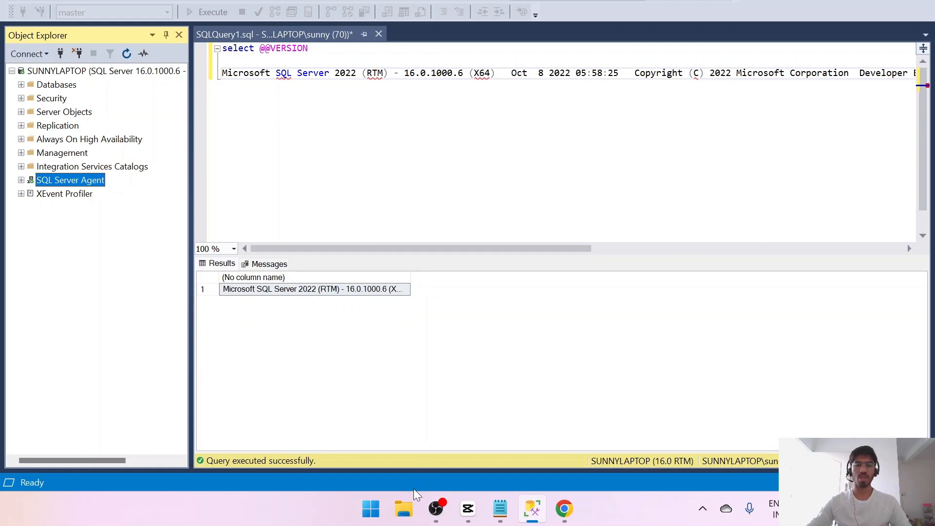
- Switch to File Explorer and select AdventureWorks2022.bak in the Downloads folder
{"action": "left_click", "coordinate": [401, 517]}
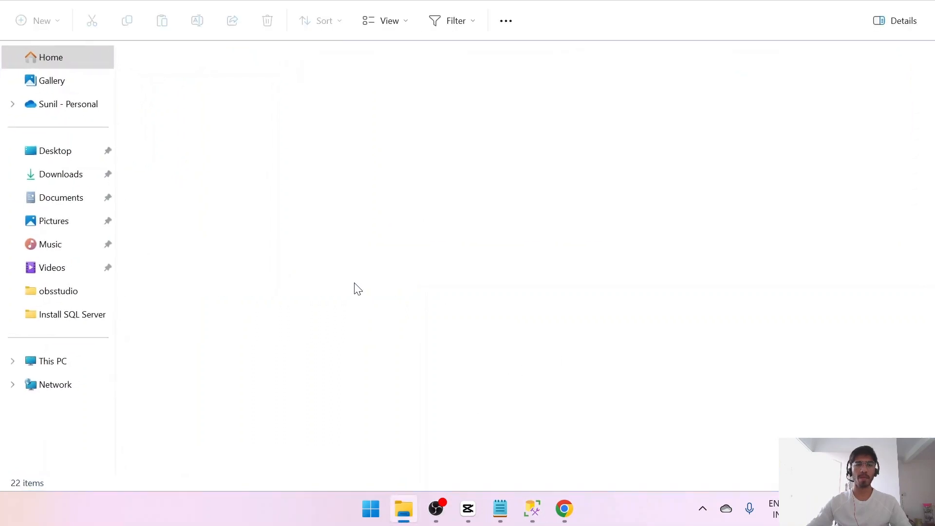
{"action": "left_click", "coordinate": [55, 177]}
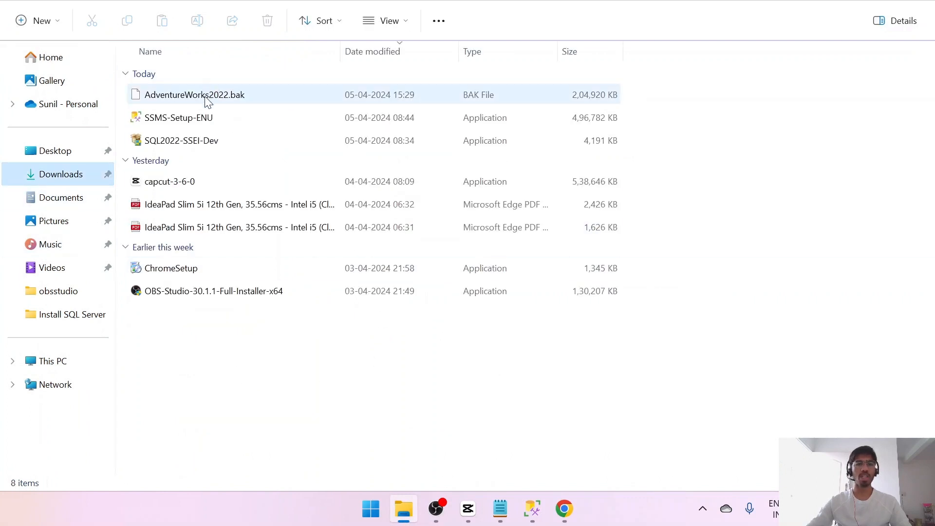
{"action": "left_click", "coordinate": [207, 100]}
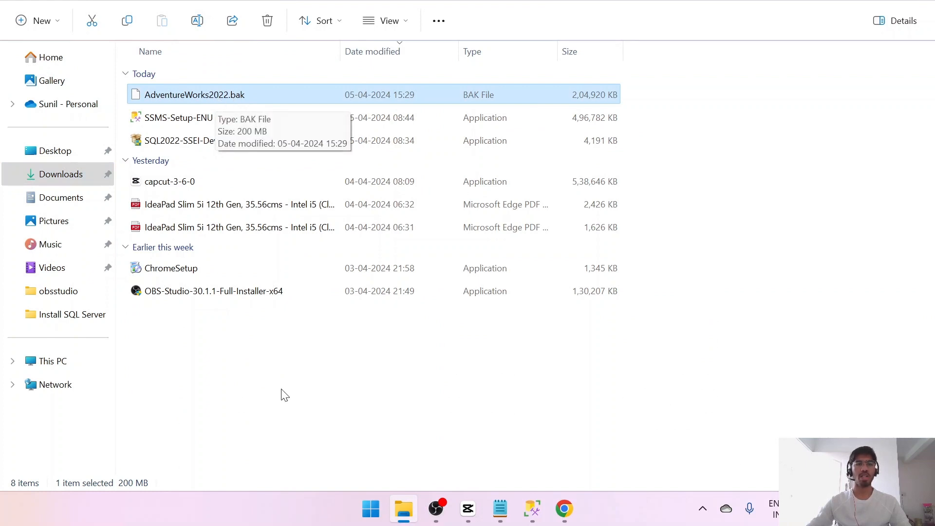
- Switch back to SQL Server Management Studio, start a database restore with Device as the source, and open the locator for adding a backup file
{"action": "left_click", "coordinate": [535, 515]}
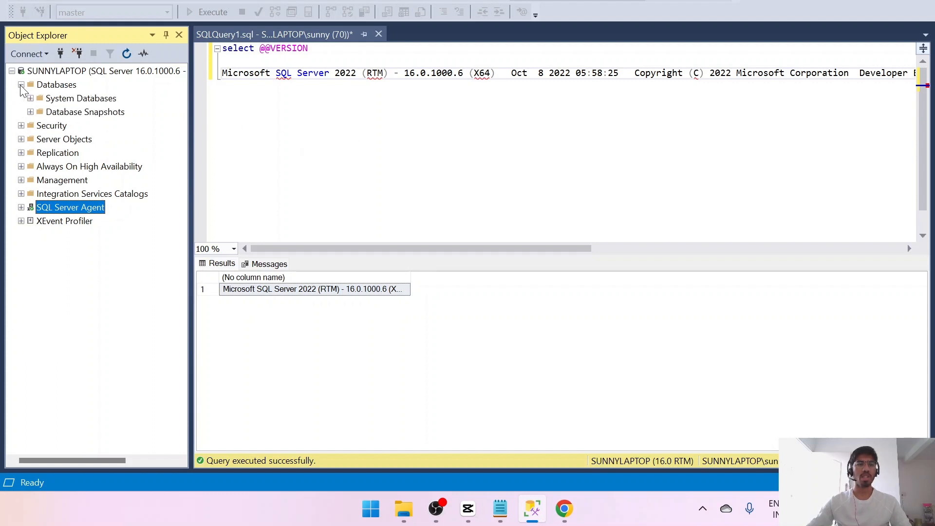
{"action": "right_click", "coordinate": [58, 86]}
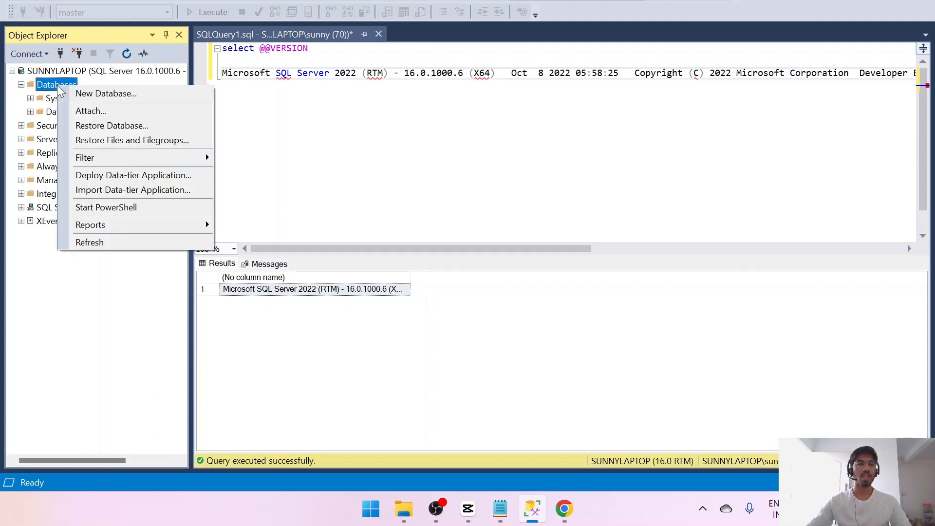
{"action": "left_click", "coordinate": [111, 127]}
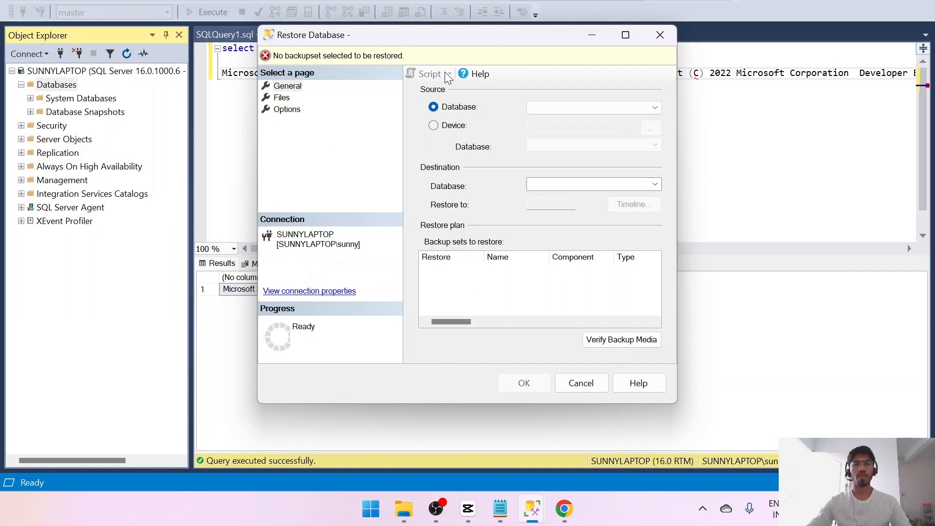
{"action": "left_click", "coordinate": [433, 127]}
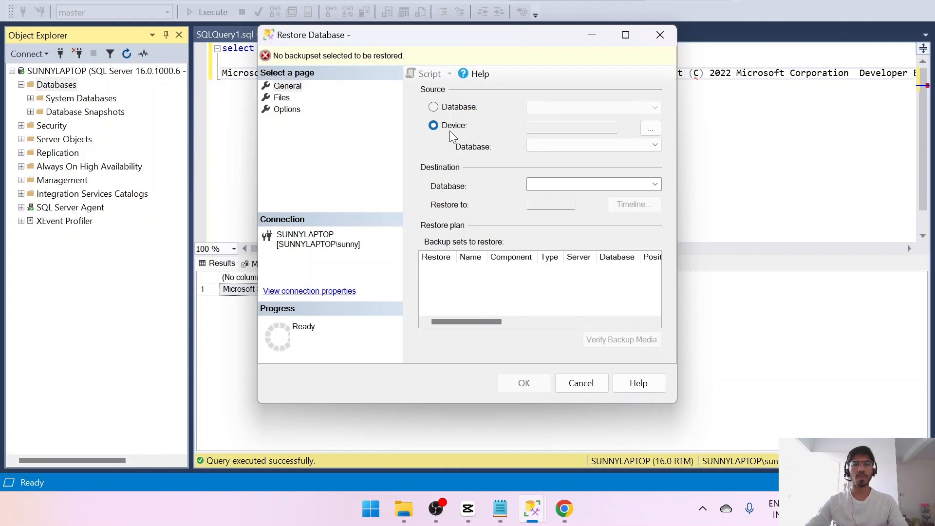
{"action": "left_click", "coordinate": [653, 130]}
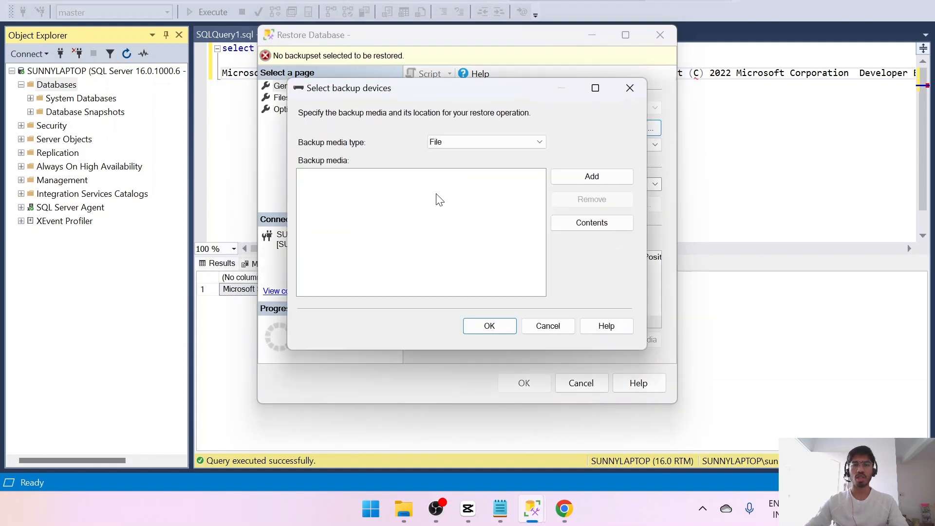
{"action": "left_click", "coordinate": [586, 175]}
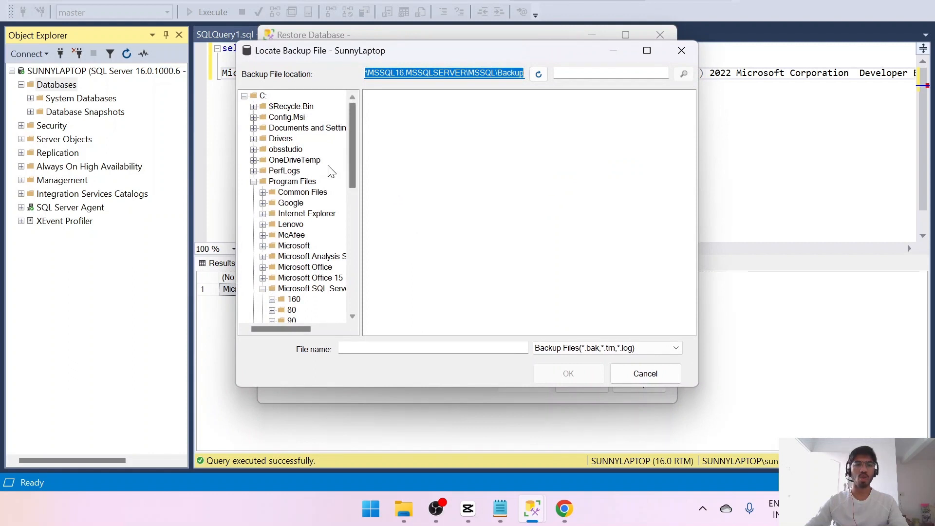
{"action": "left_click", "coordinate": [253, 182]}
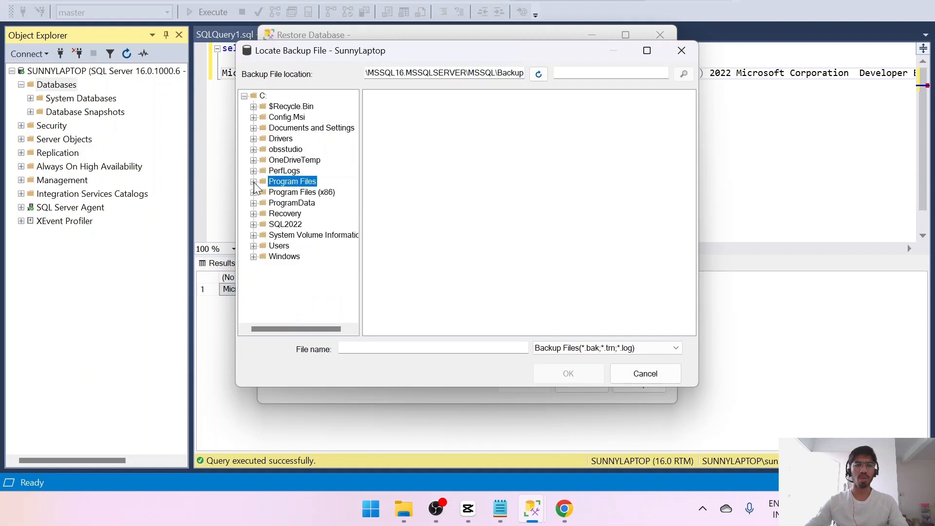
{"action": "left_click", "coordinate": [254, 246]}
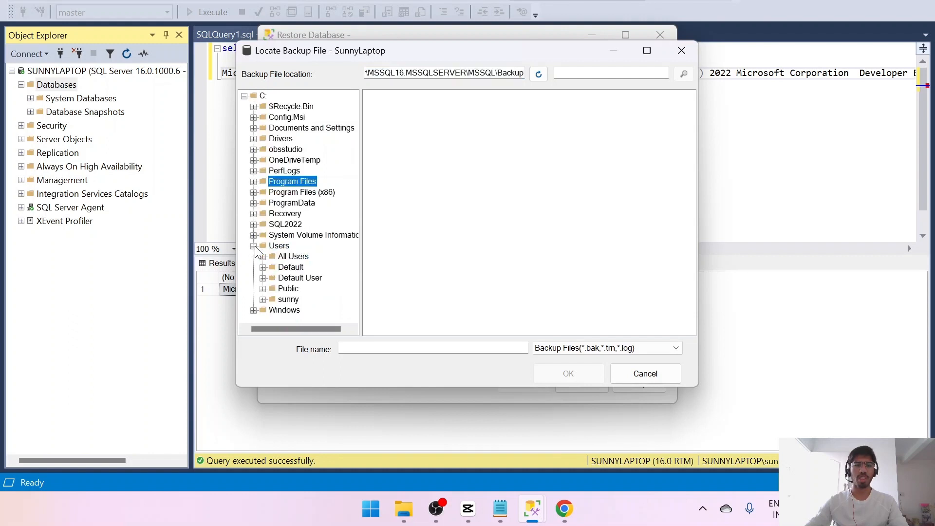
{"action": "left_click", "coordinate": [264, 256]}
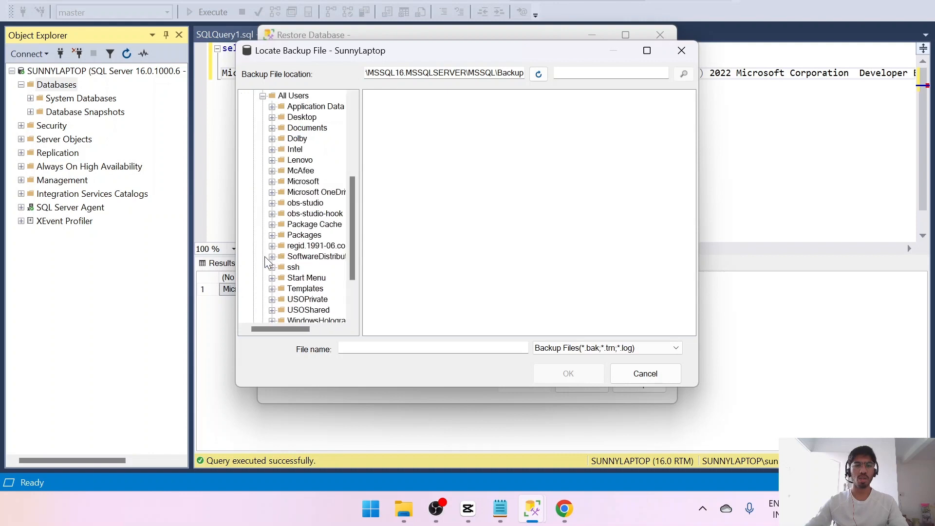
{"action": "left_click_drag", "start_coordinate": [349, 198], "coordinate": [366, 130]}
{"action": "left_click", "coordinate": [643, 372]}
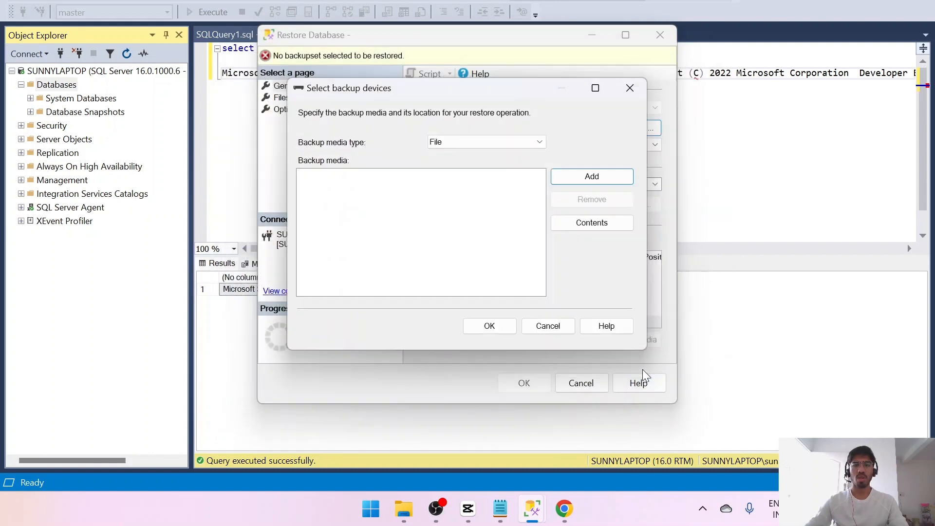
- Copy the default backup folder path from the Locate Backup File dialog and cancel the restore
{"action": "left_click", "coordinate": [577, 178]}
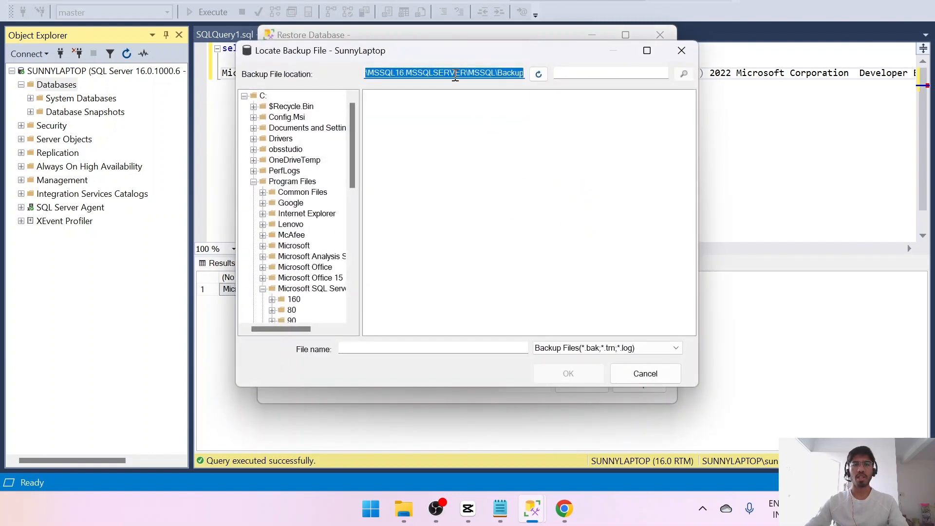
{"action": "left_click", "coordinate": [455, 74]}
{"action": "double_click", "coordinate": [455, 74]}
{"action": "left_click", "coordinate": [687, 54]}
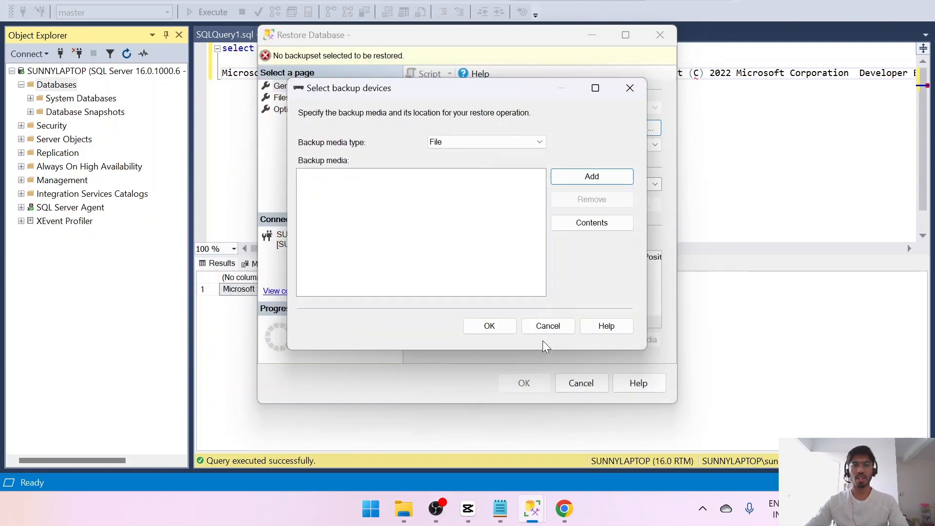
{"action": "left_click", "coordinate": [548, 325]}
{"action": "left_click", "coordinate": [578, 382]}
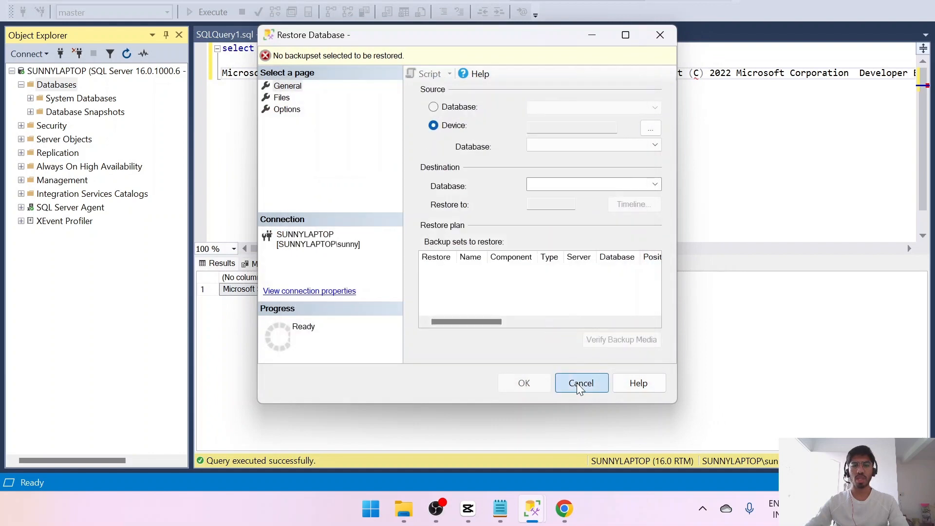
- Switch to Notepad, replace its text with the copied path C:\Program Files\Microsoft SQL Server\MSSQL16.MSSQLSERVER\MSSQL\Backup, and select the path
{"action": "left_click", "coordinate": [492, 520]}
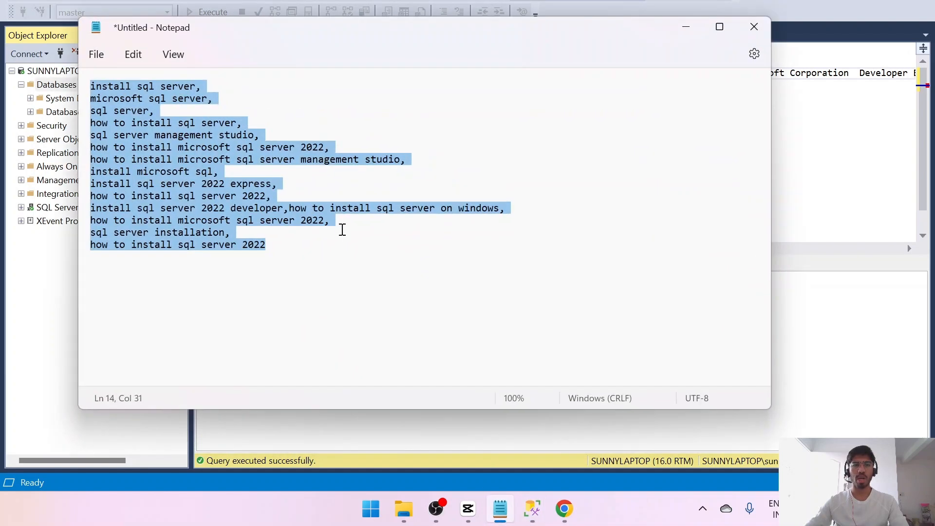
{"action": "type", "text": "C:\\Program Files\\Microsoft SQL Server\\MSSQL16.MSSQLSERVER\\MSSQL\\Backup"}
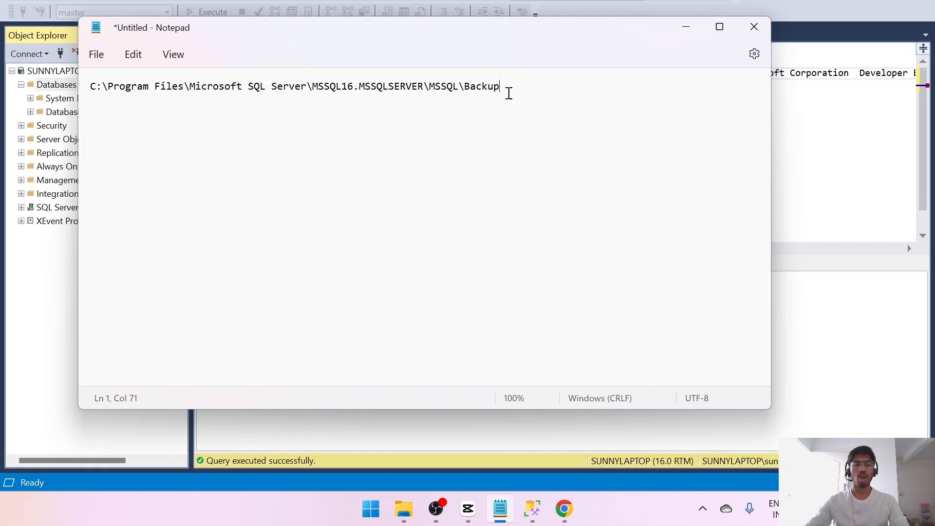
{"action": "left_click_drag", "start_coordinate": [508, 92], "coordinate": [44, 86]}
{"action": "key", "text": "ctrl+c"}
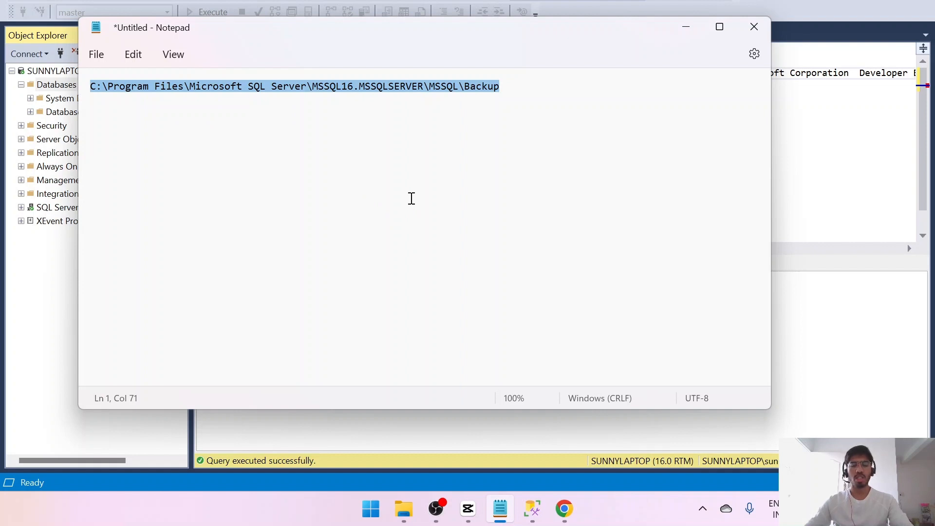
- Open the SQL Server Backup folder through the Windows Run dialog using the copied path, and grant permanent access to it
{"action": "key", "text": "super+r"}
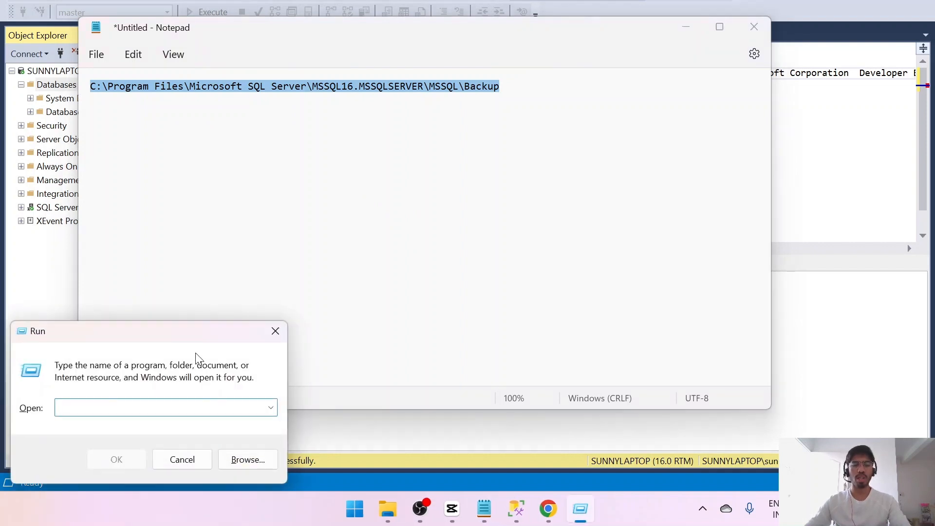
{"action": "key", "text": "ctrl+v"}
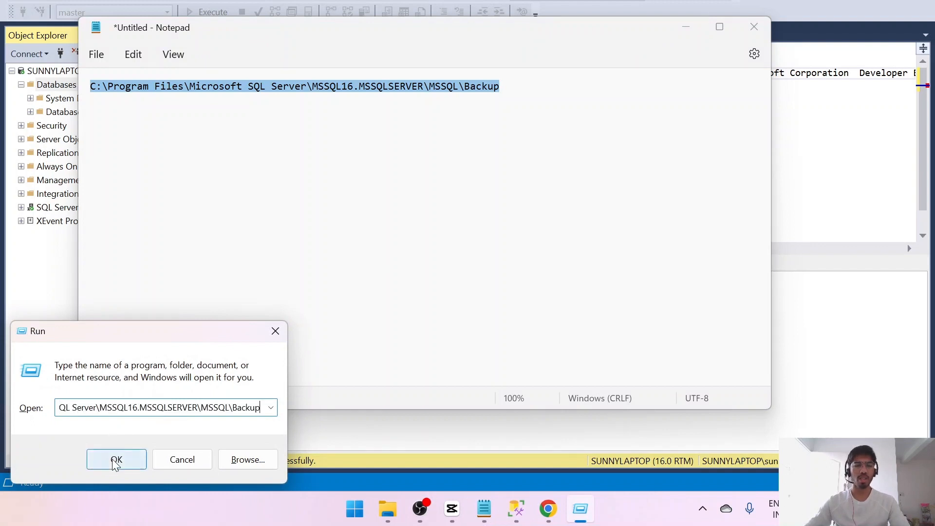
{"action": "left_click", "coordinate": [116, 459]}
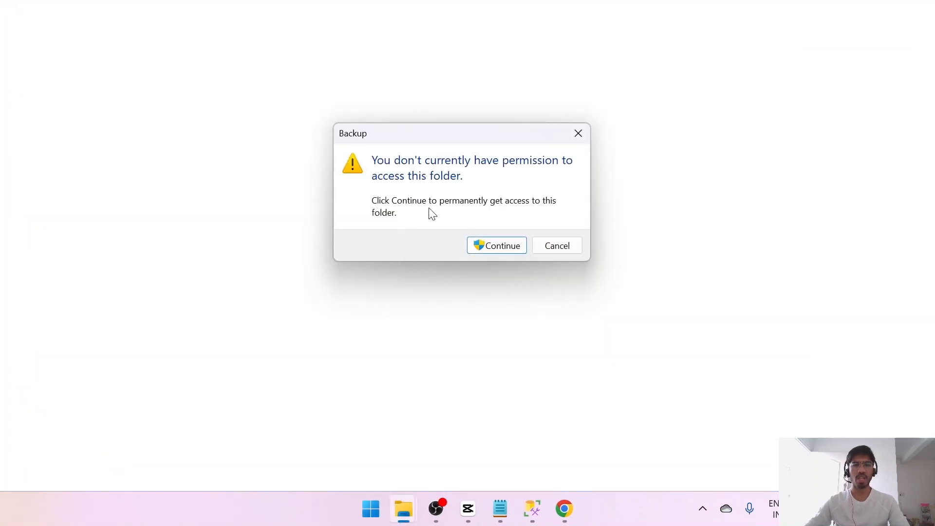
{"action": "left_click", "coordinate": [488, 247]}
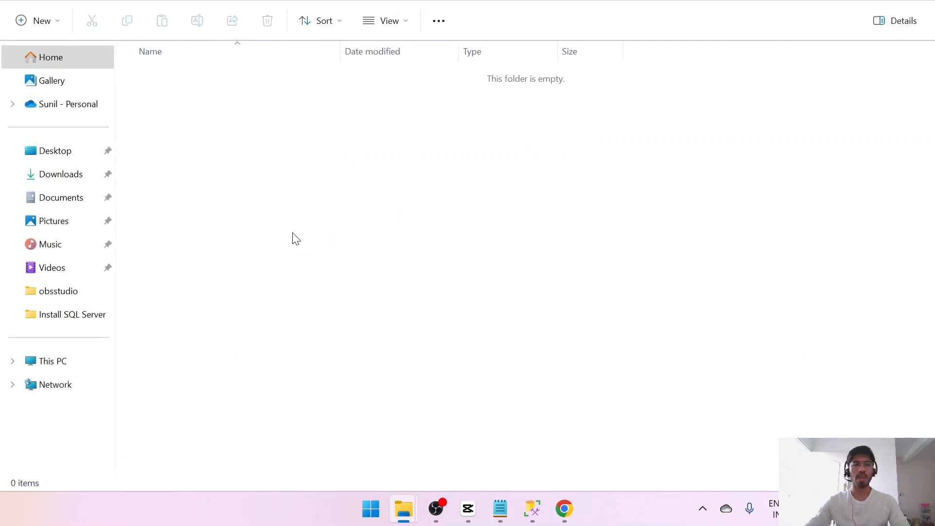
- Move AdventureWorks2022.bak from the Downloads folder into the SQL Server Backup folder
{"action": "mouse_move", "coordinate": [405, 519]}
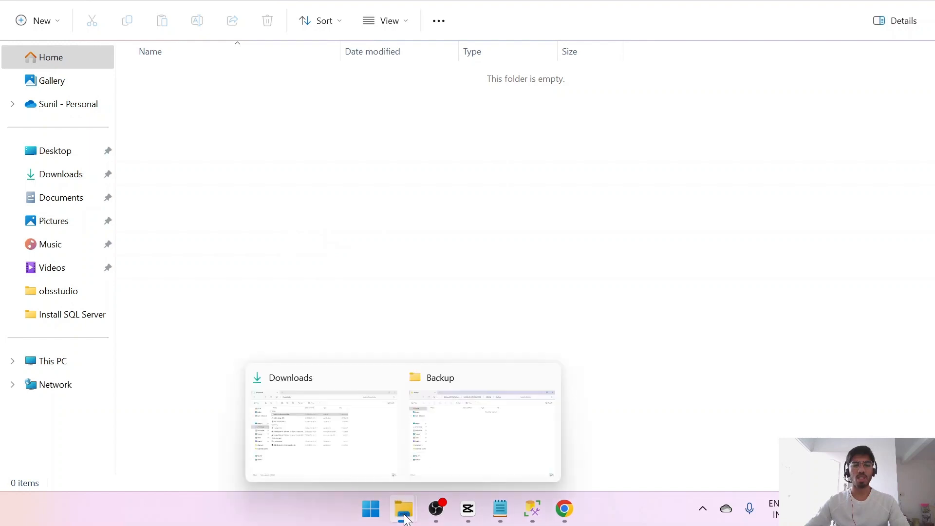
{"action": "left_click", "coordinate": [318, 435]}
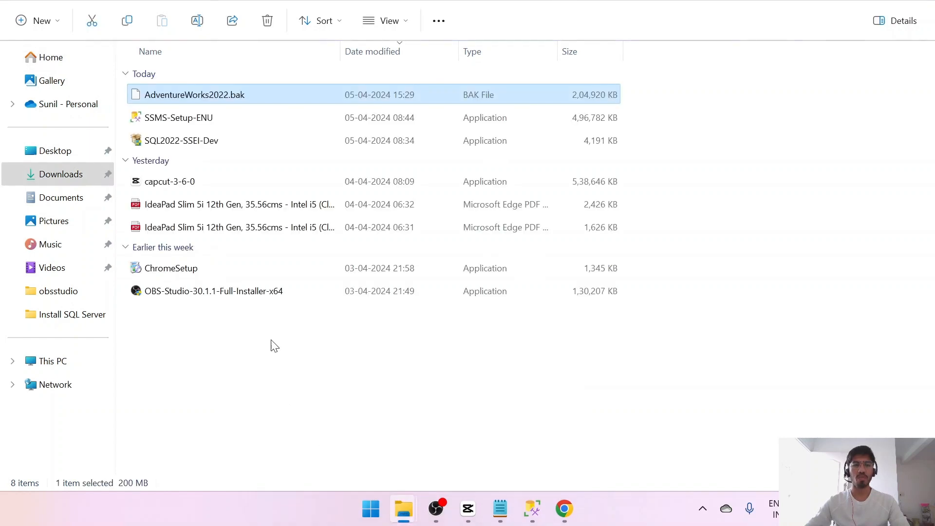
{"action": "left_click", "coordinate": [92, 20]}
{"action": "mouse_move", "coordinate": [408, 511]}
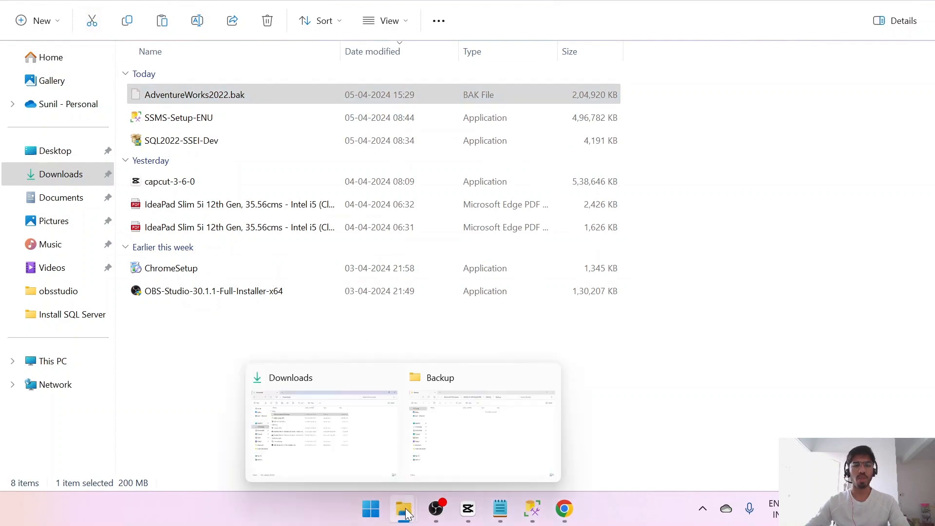
{"action": "left_click", "coordinate": [474, 444]}
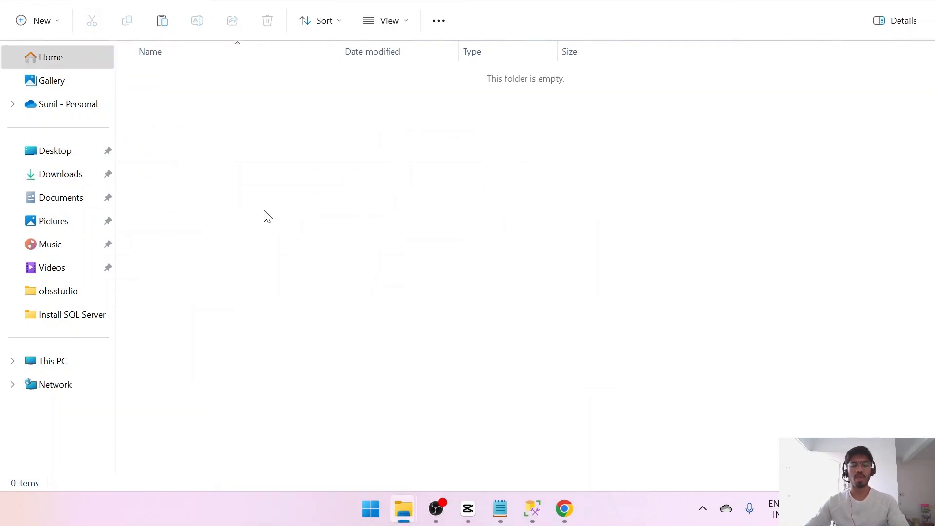
{"action": "key", "text": "ctrl+v"}
{"action": "left_click", "coordinate": [312, 268]}
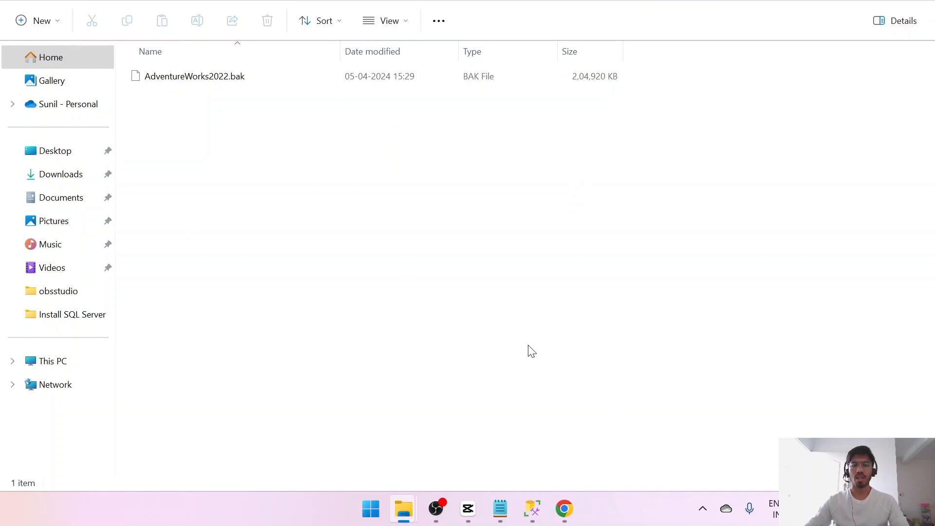
- Switch to SQL Server Management Studio and set up a database restore from device using AdventureWorks2022.bak in the default Backup folder
{"action": "mouse_move", "coordinate": [533, 502]}
{"action": "left_click", "coordinate": [538, 452]}
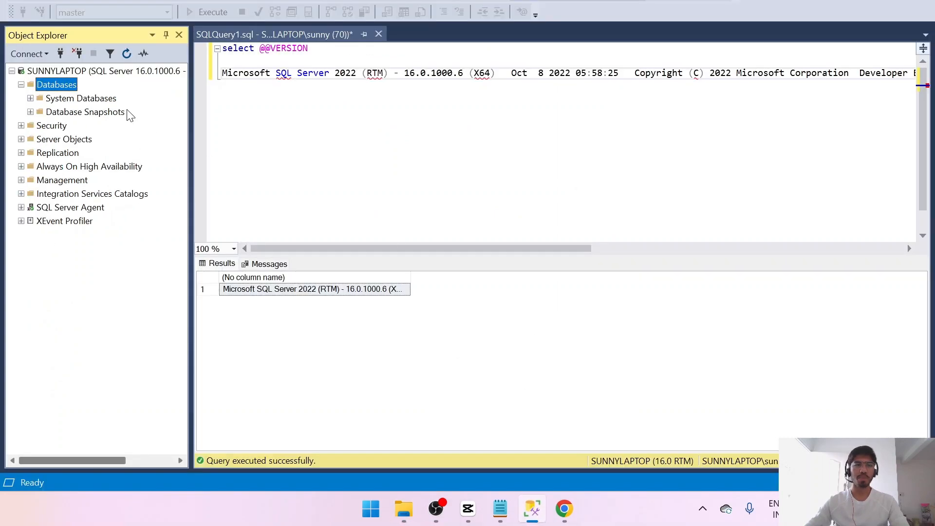
{"action": "right_click", "coordinate": [51, 84]}
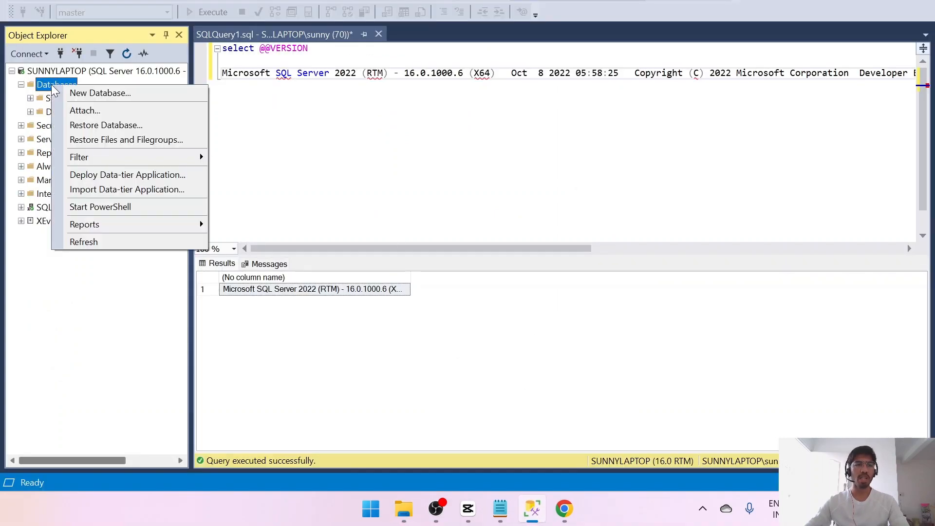
{"action": "left_click", "coordinate": [96, 127]}
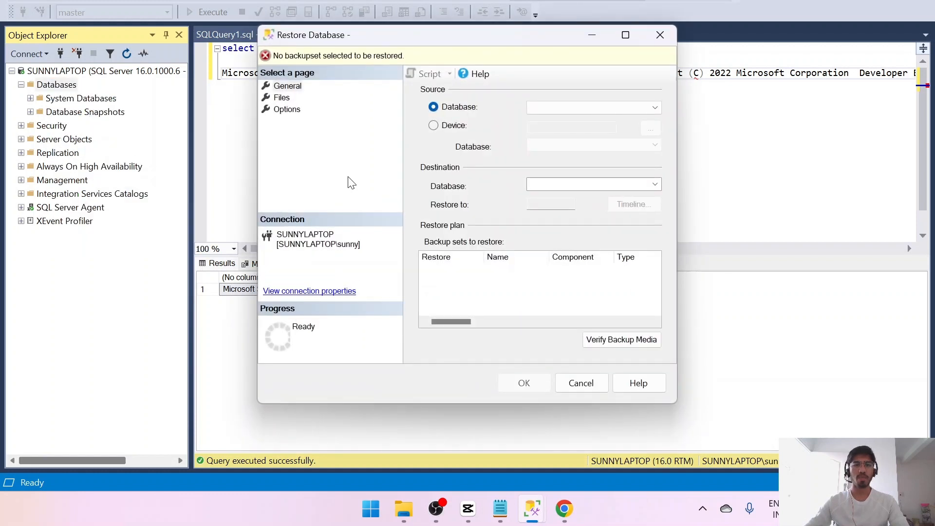
{"action": "left_click", "coordinate": [433, 125]}
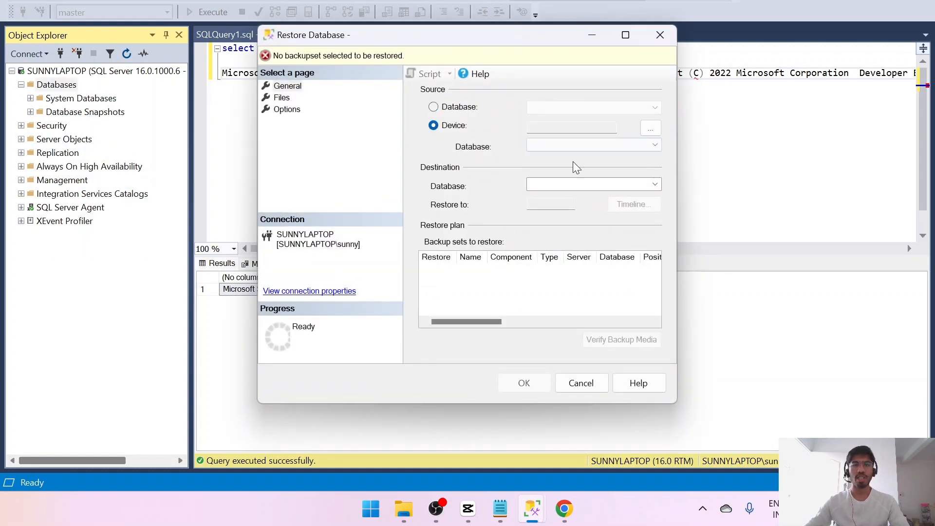
{"action": "left_click", "coordinate": [650, 128]}
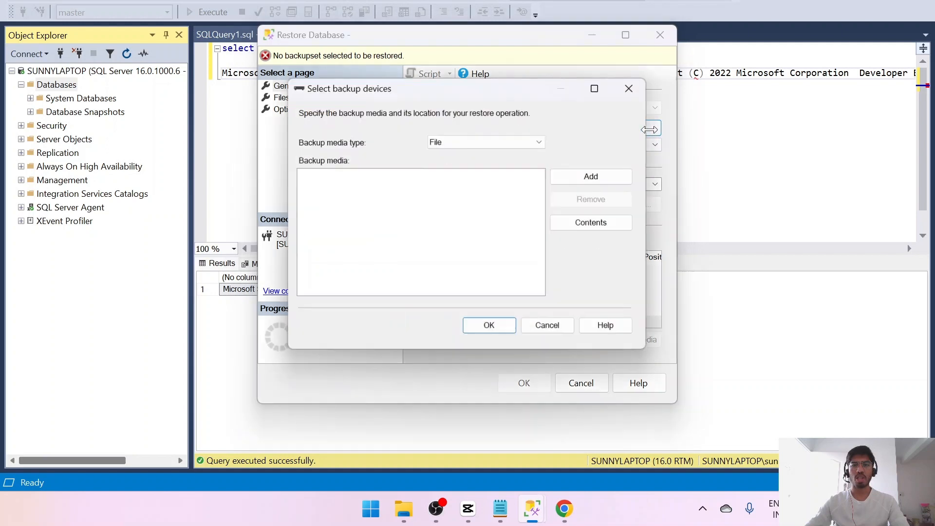
{"action": "left_click", "coordinate": [590, 180]}
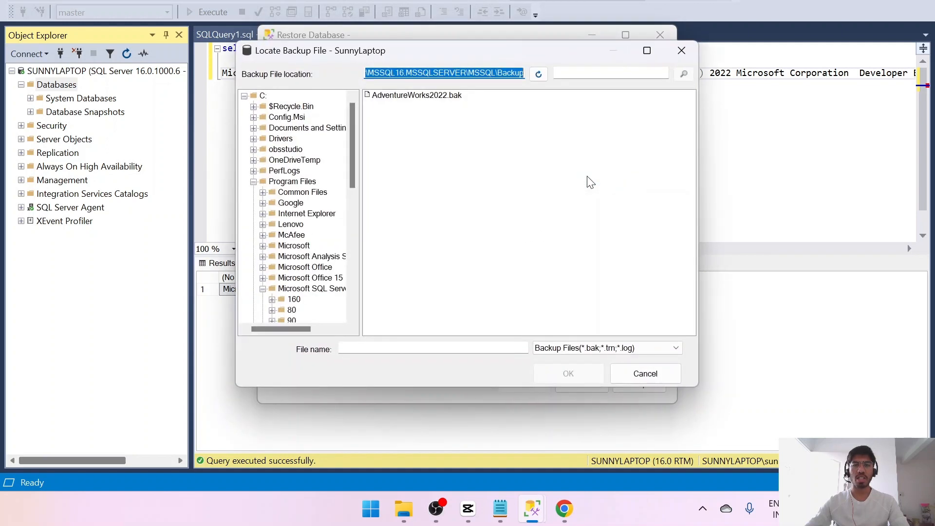
{"action": "left_click", "coordinate": [418, 95]}
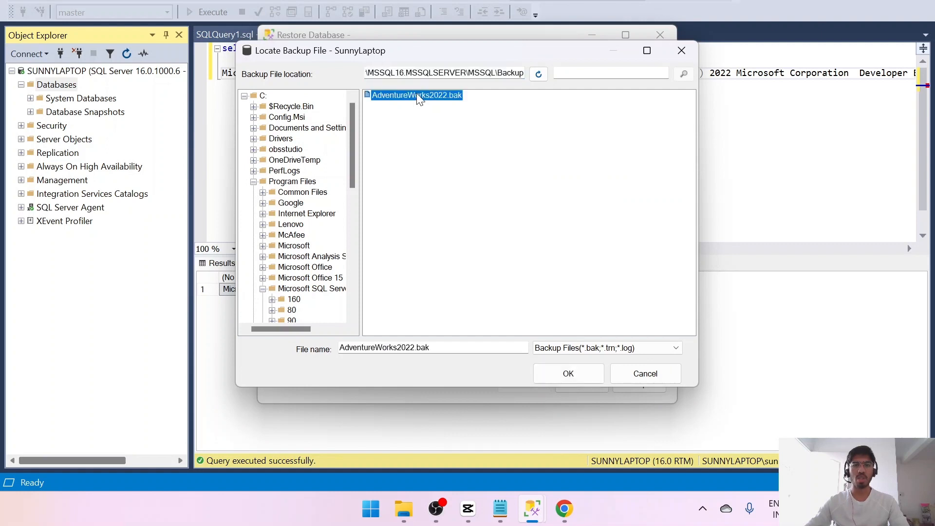
{"action": "left_click", "coordinate": [561, 378]}
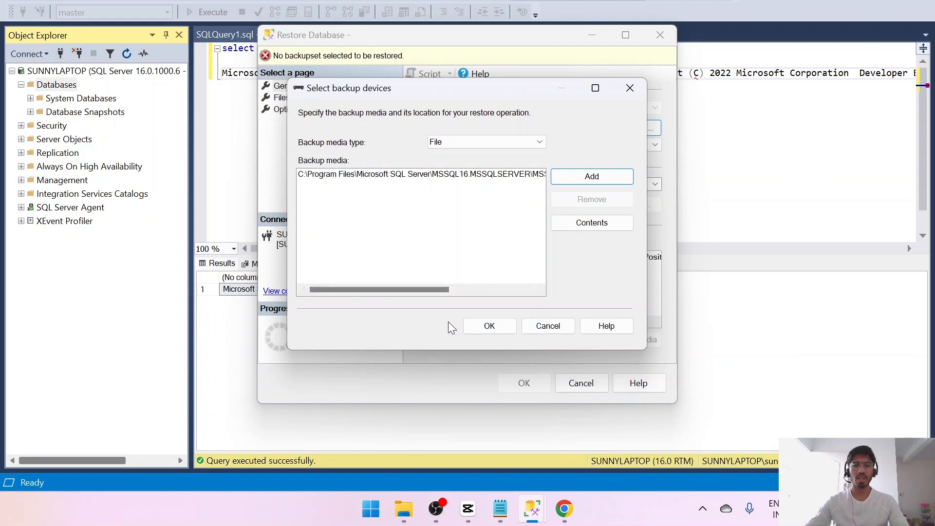
{"action": "left_click", "coordinate": [488, 326]}
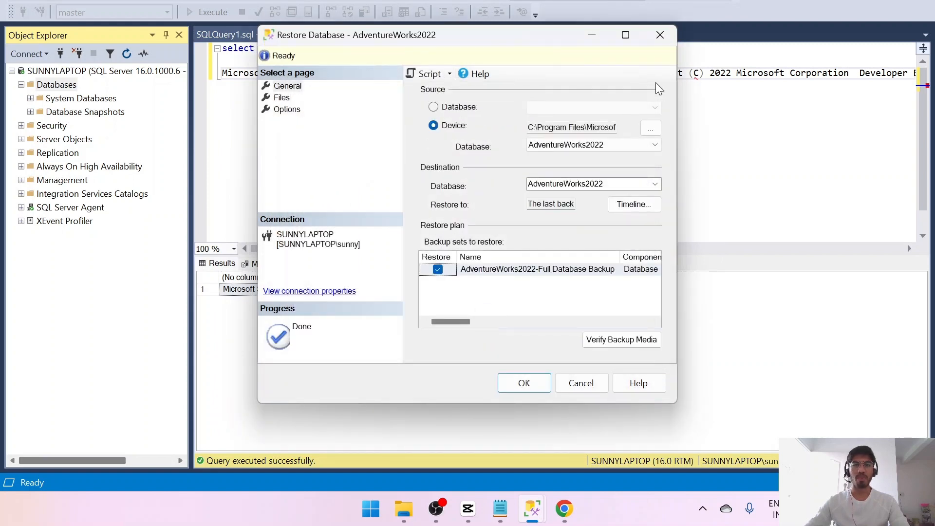
- Script the AdventureWorks2022 restore to a new query editor window and cancel the Restore Database dialog
{"action": "left_click", "coordinate": [450, 73]}
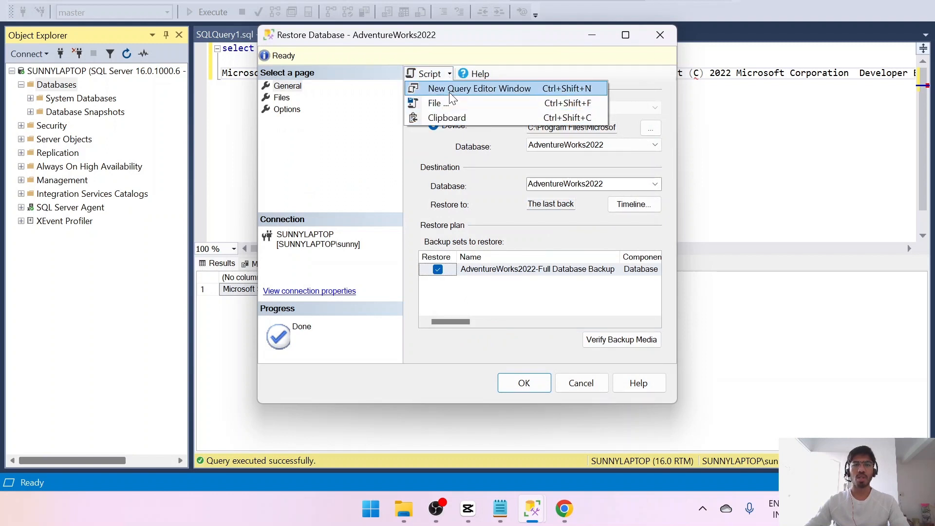
{"action": "left_click", "coordinate": [460, 89]}
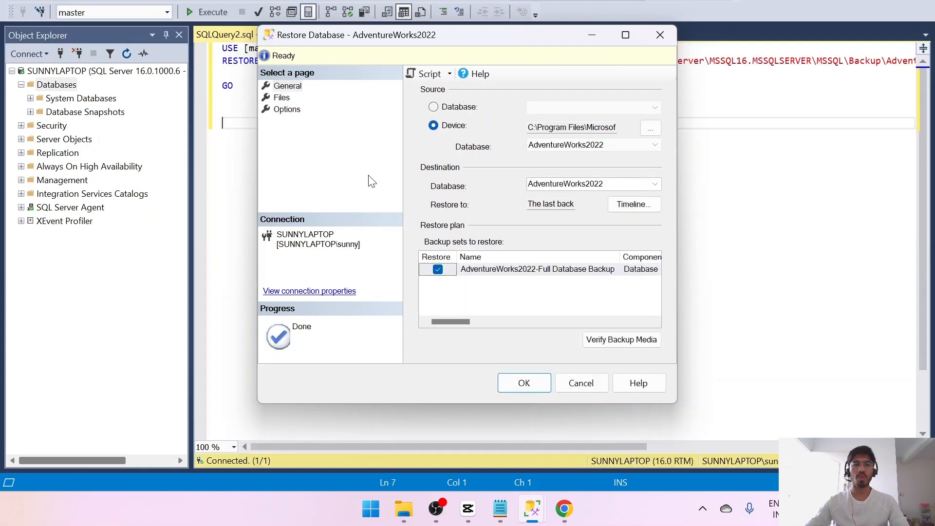
{"action": "left_click", "coordinate": [581, 383]}
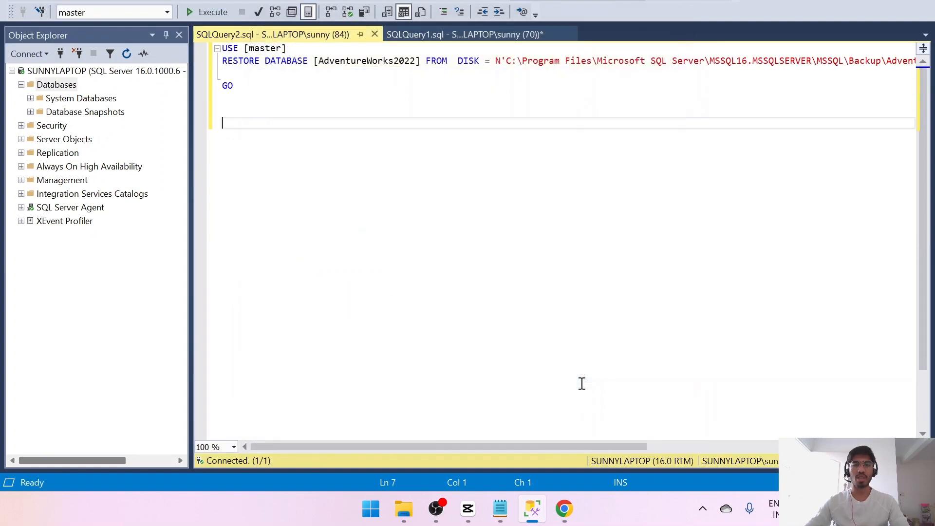
- Break the RESTORE DATABASE statement so that the DISK and WITH clauses each start on their own line
{"action": "left_click", "coordinate": [460, 62]}
{"action": "key", "text": "Return"}
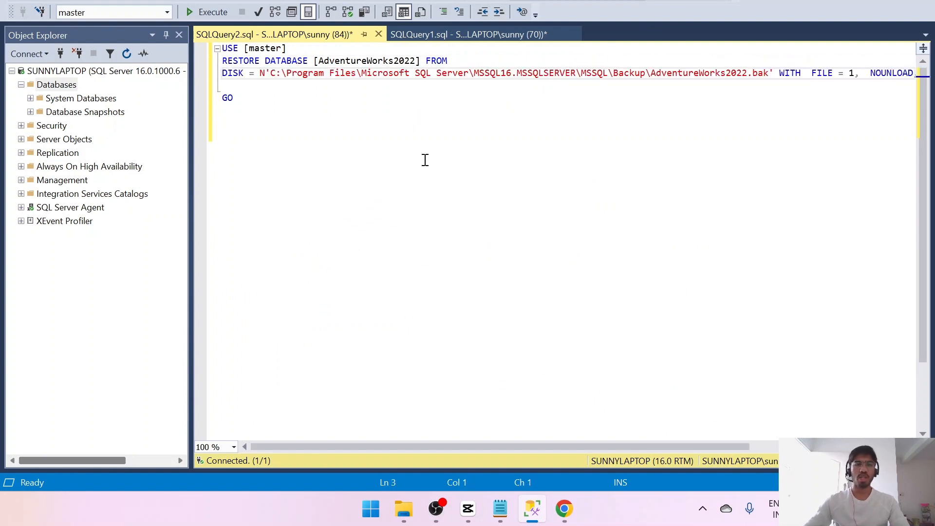
{"action": "left_click", "coordinate": [778, 75]}
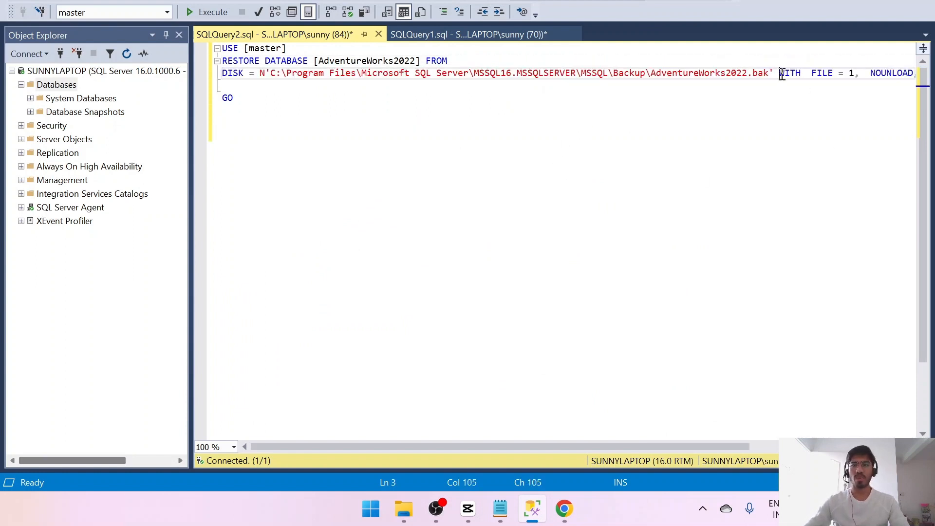
{"action": "key", "text": "Return"}
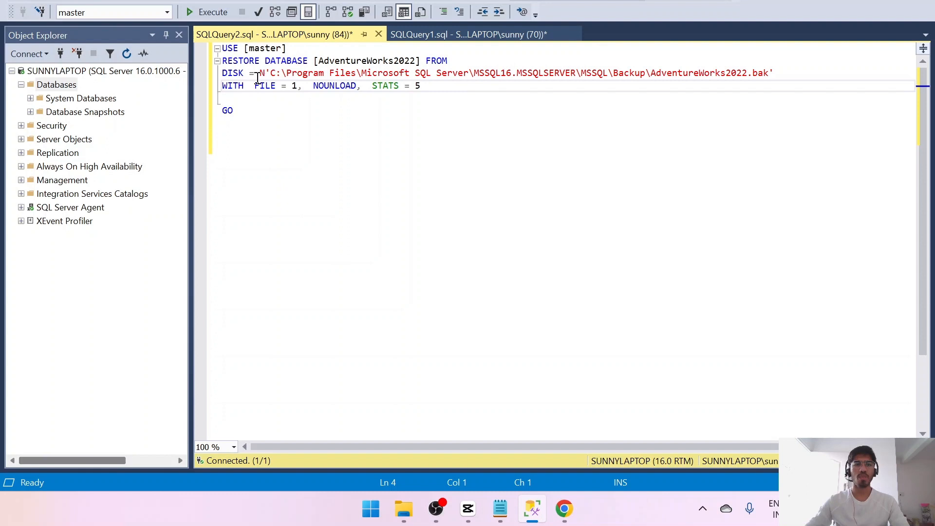
{"action": "left_click", "coordinate": [759, 77]}
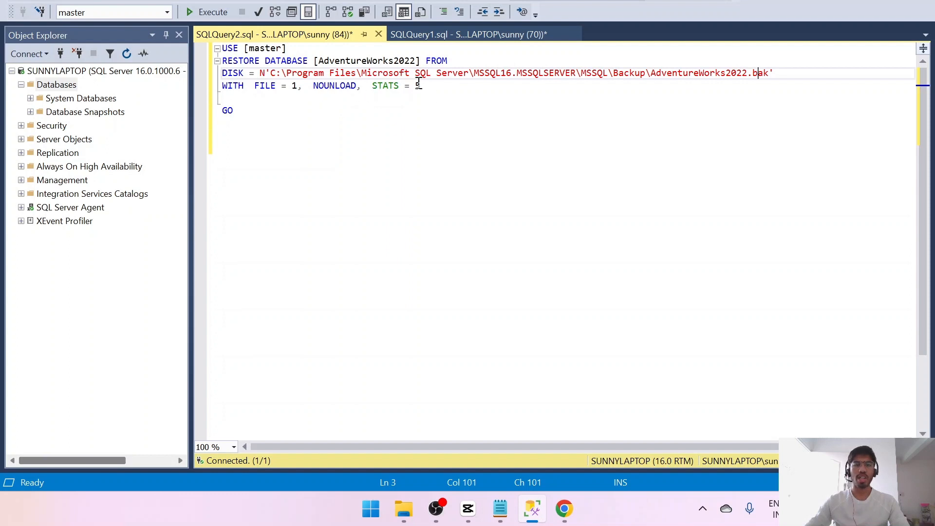
- Execute the AdventureWorks2022 restore script and review its messages through to the completion time
{"action": "left_click", "coordinate": [426, 92]}
{"action": "left_click", "coordinate": [259, 123]}
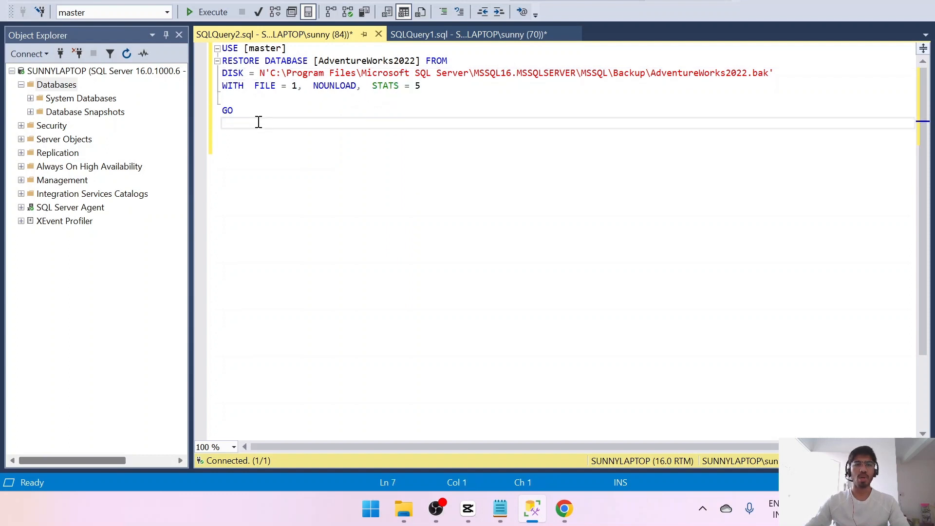
{"action": "left_click", "coordinate": [207, 13]}
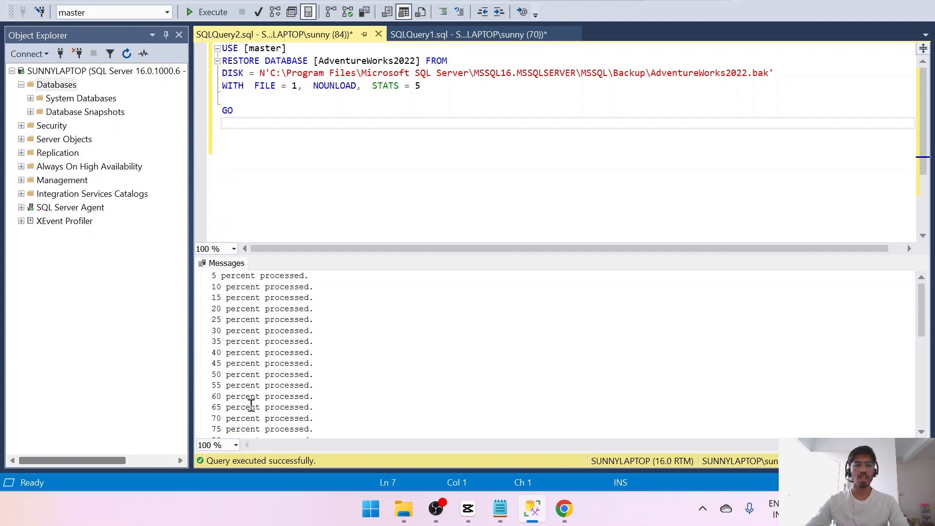
{"action": "scroll", "coordinate": [252, 406], "scroll_direction": "down", "scroll_amount": 4}
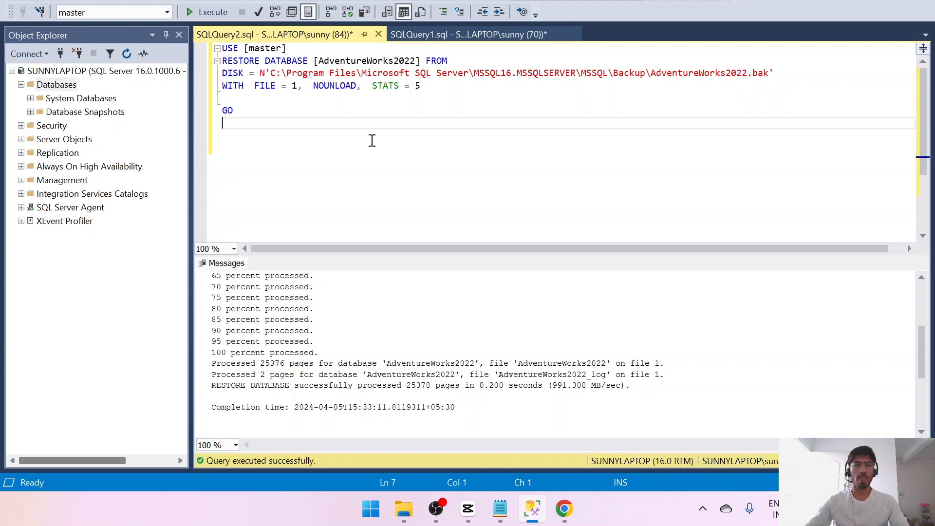
- Refresh the Databases node in Object Explorer and expand AdventureWorks2022 and its Tables folder
{"action": "left_click", "coordinate": [58, 85]}
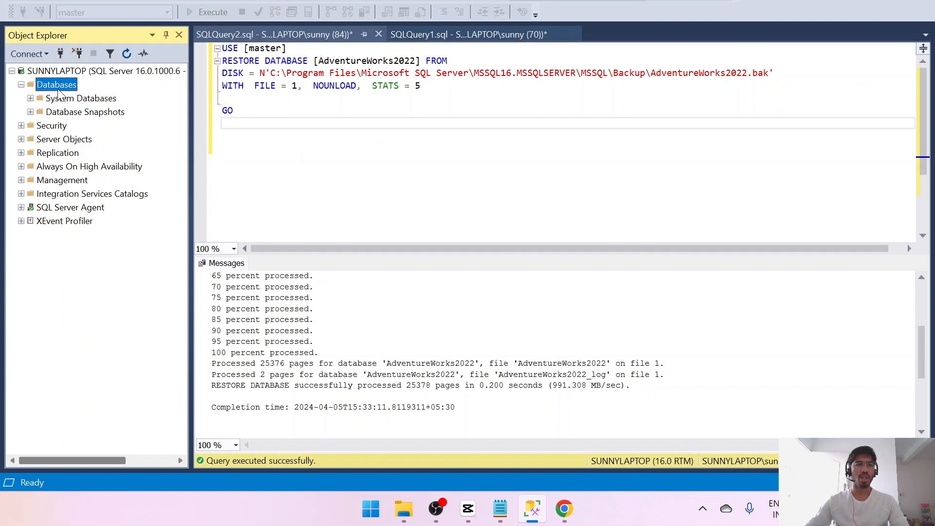
{"action": "left_click", "coordinate": [126, 53]}
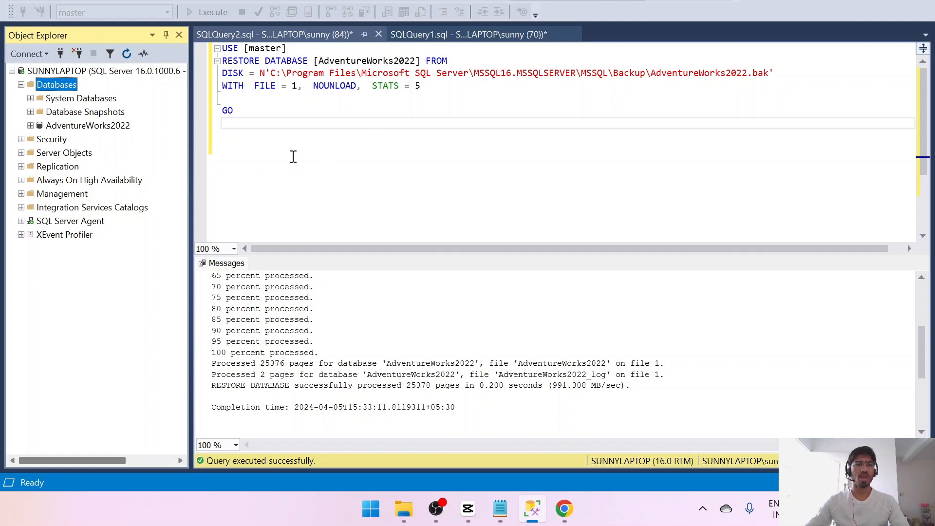
{"action": "left_click", "coordinate": [30, 126]}
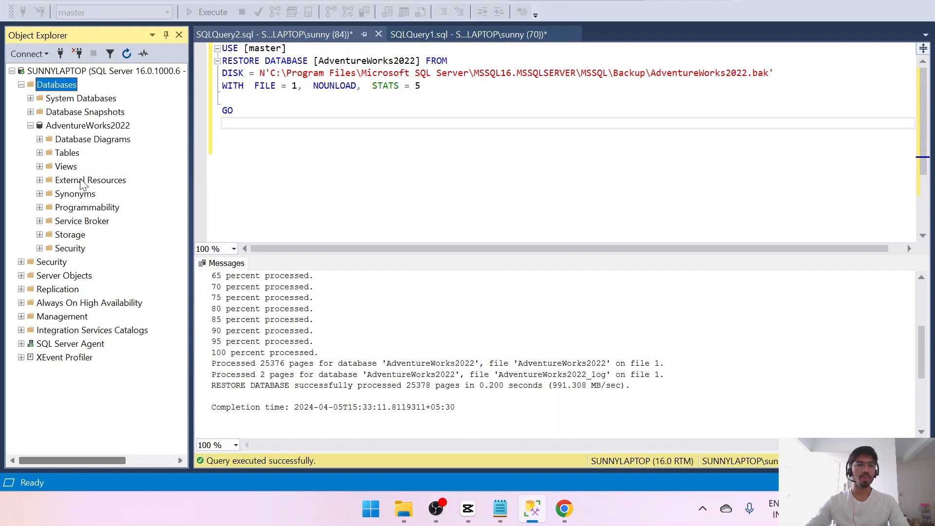
{"action": "left_click", "coordinate": [39, 153]}
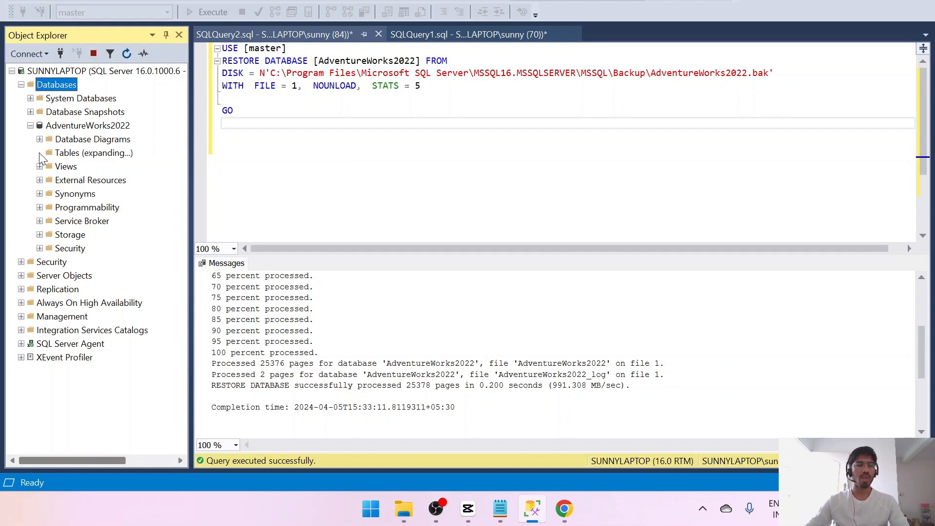
- Query the top 1000 rows of the Person.Person table in AdventureWorks2022
{"action": "mouse_move", "coordinate": [180, 149]}
{"action": "left_mouse_down"}
{"action": "mouse_move", "coordinate": [191, 333]}
{"action": "mouse_move", "coordinate": [188, 164]}
{"action": "mouse_move", "coordinate": [182, 123]}
{"action": "mouse_move", "coordinate": [184, 190]}
{"action": "mouse_move", "coordinate": [171, 122]}
{"action": "mouse_move", "coordinate": [188, 145]}
{"action": "mouse_move", "coordinate": [181, 156]}
{"action": "left_mouse_up"}
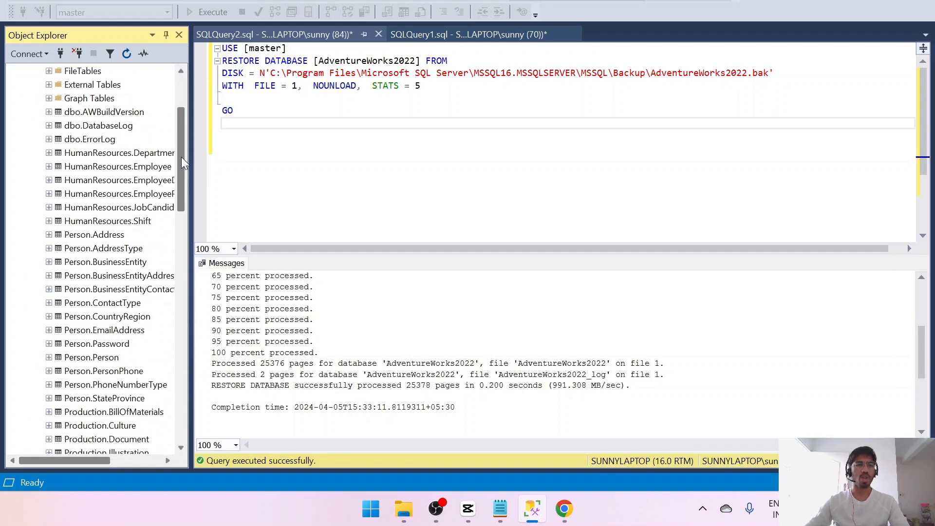
{"action": "scroll", "coordinate": [78, 244], "scroll_direction": "down", "scroll_amount": 4}
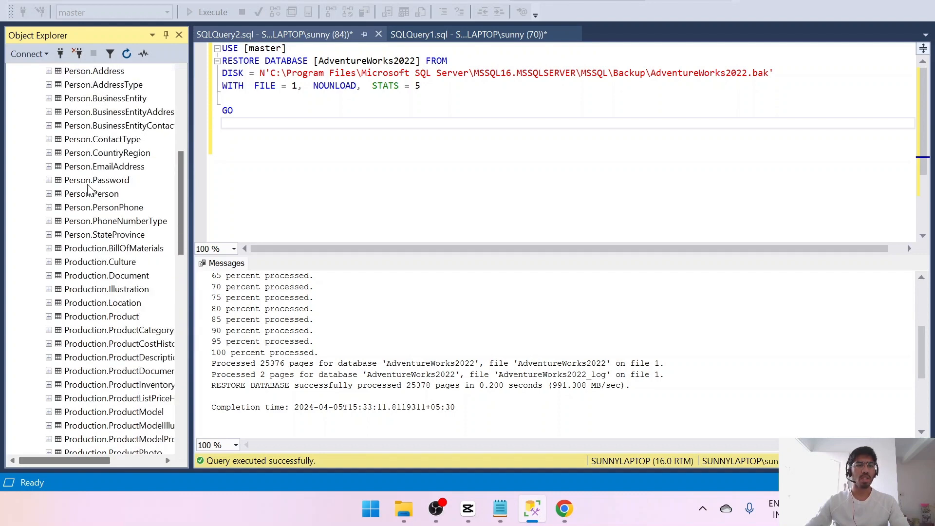
{"action": "left_click", "coordinate": [85, 195]}
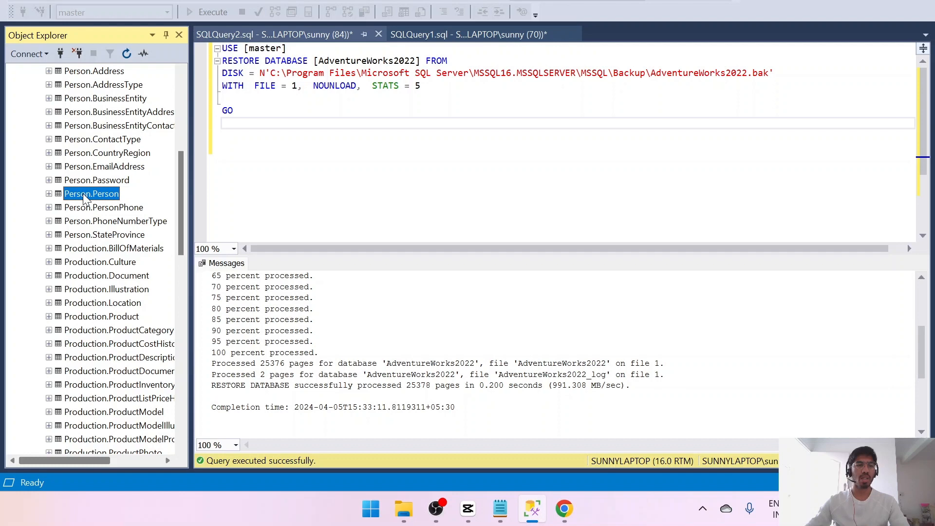
{"action": "right_click", "coordinate": [85, 199]}
{"action": "left_click", "coordinate": [157, 233]}
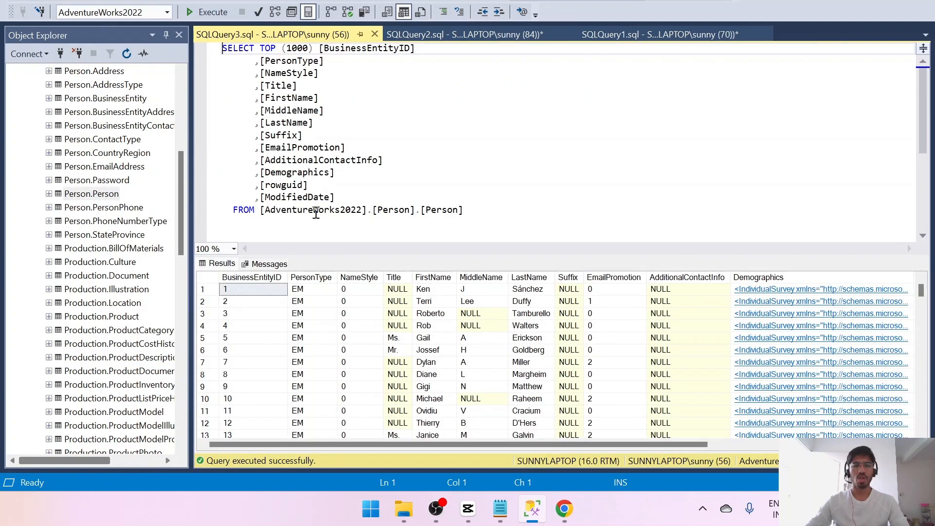
- Examine the Person.Person query, its result rows and the AdventureWorks2022 table tree, resizing the query and results panes as needed
{"action": "left_click", "coordinate": [425, 198]}
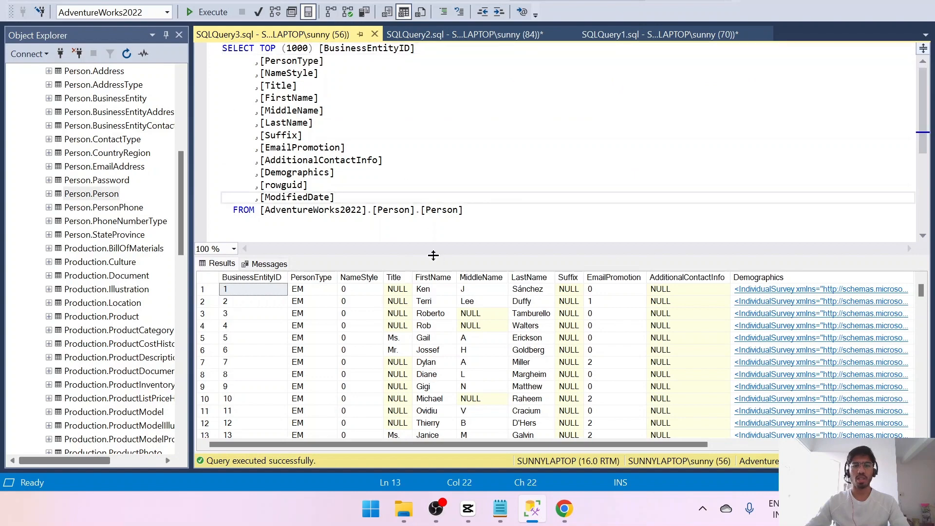
{"action": "left_click_drag", "start_coordinate": [434, 255], "coordinate": [407, 160]}
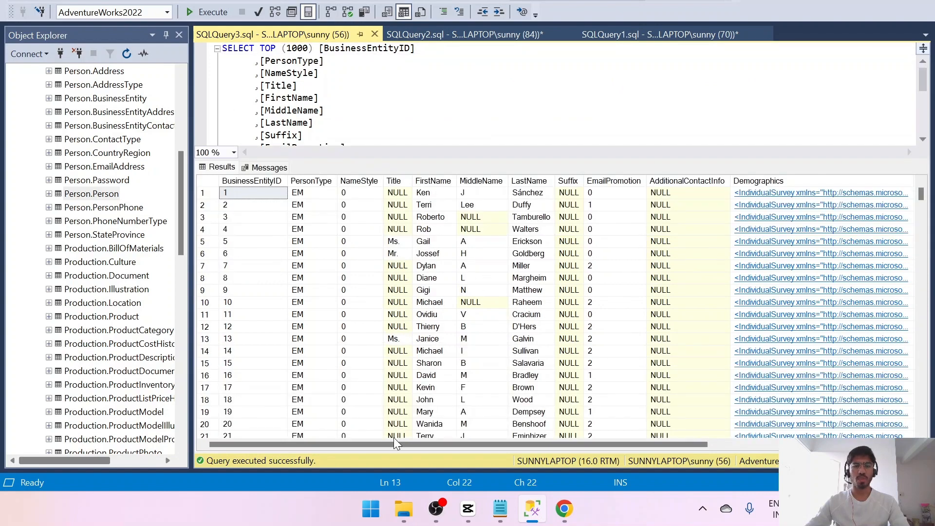
{"action": "left_click_drag", "start_coordinate": [408, 445], "coordinate": [335, 459]}
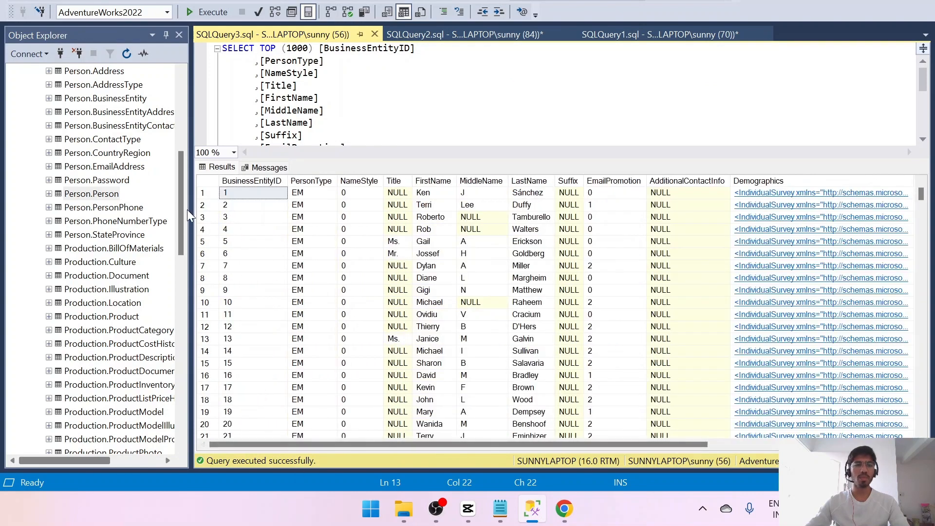
{"action": "left_click_drag", "start_coordinate": [188, 214], "coordinate": [189, 92]}
{"action": "left_click", "coordinate": [345, 111]}
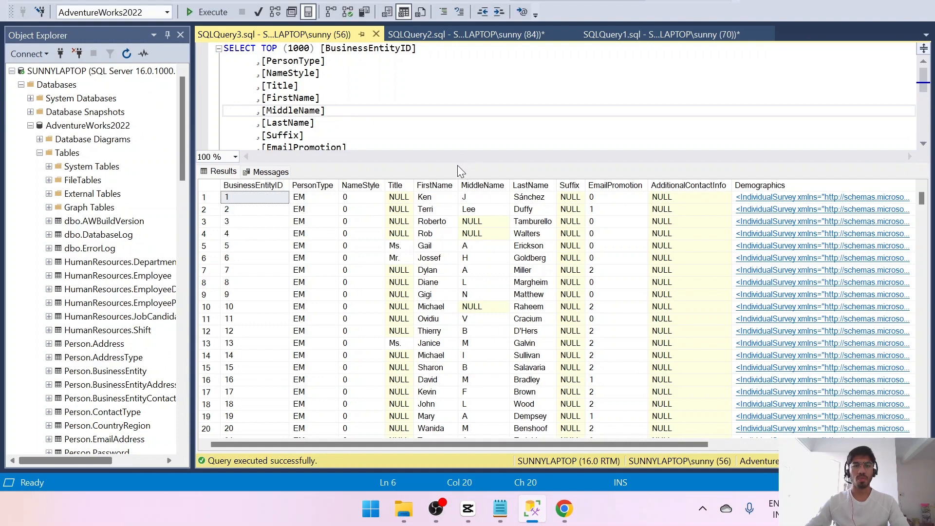
{"action": "left_click_drag", "start_coordinate": [447, 164], "coordinate": [429, 241]}
{"action": "left_click", "coordinate": [432, 247]}
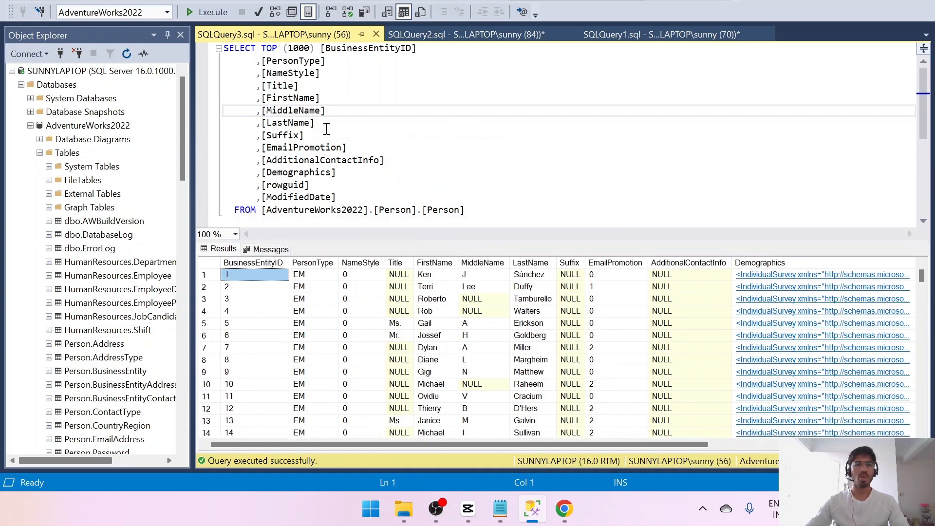
{"action": "left_click", "coordinate": [471, 209]}
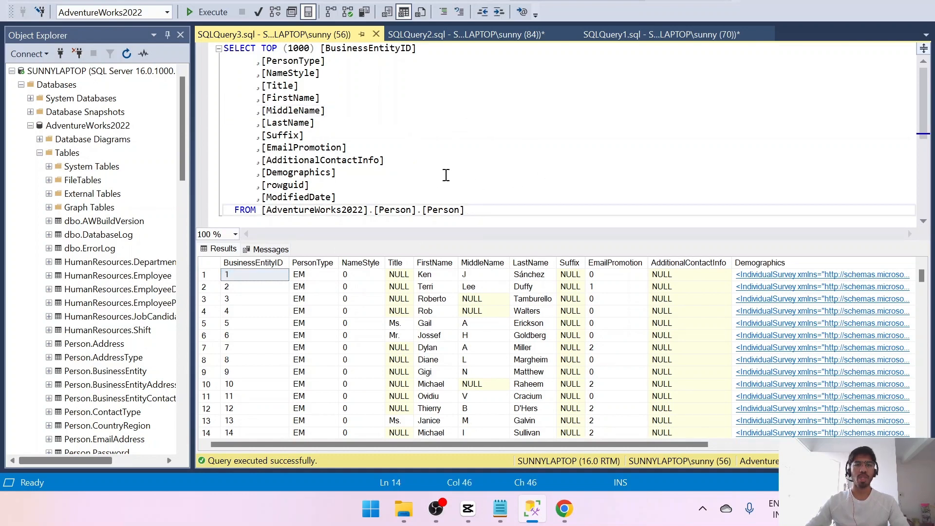
{"action": "mouse_move", "coordinate": [381, 160]}
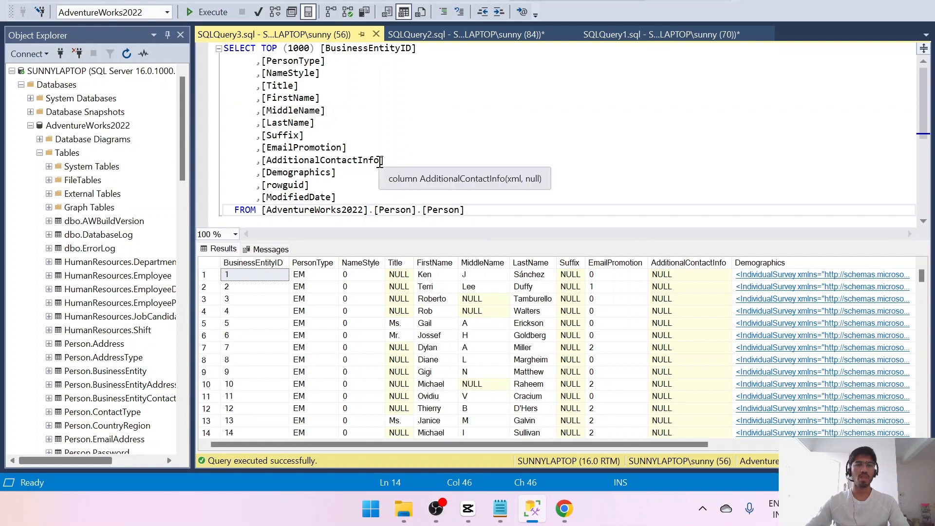